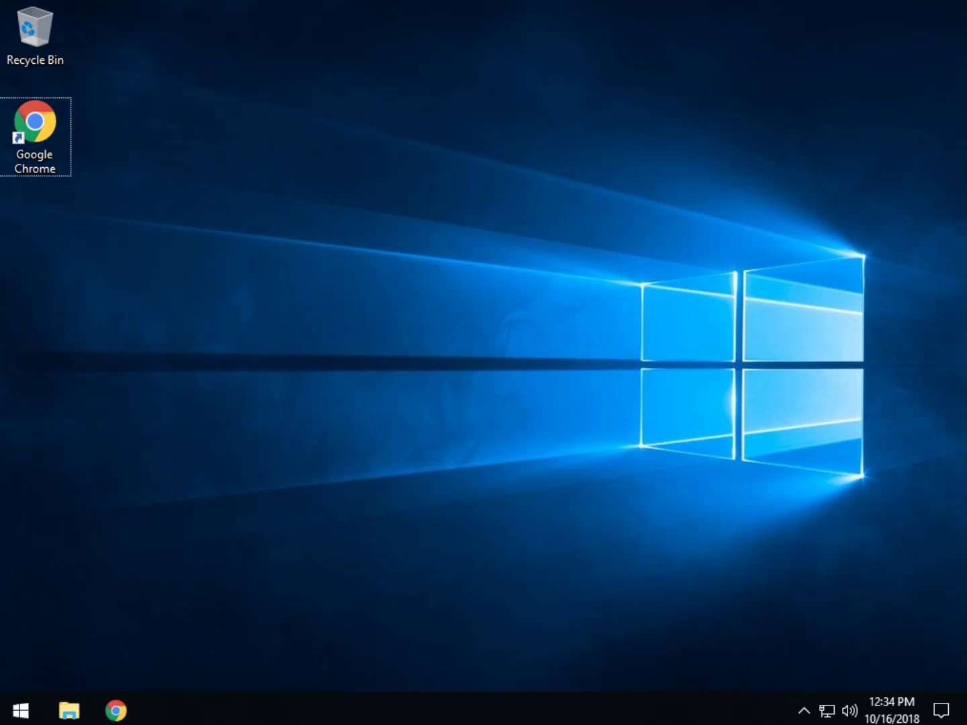
Step: Launch the Local Group Policy Editor by running gpedit.msc, reposition its window and widen the policy tree
key(super+r)
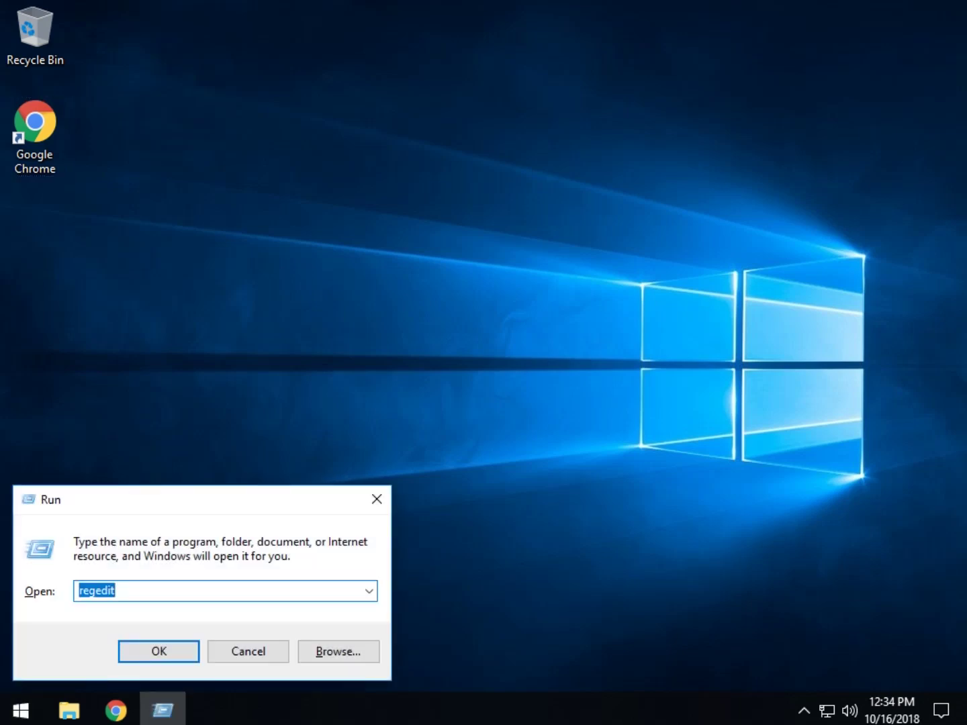
text(gpedi)
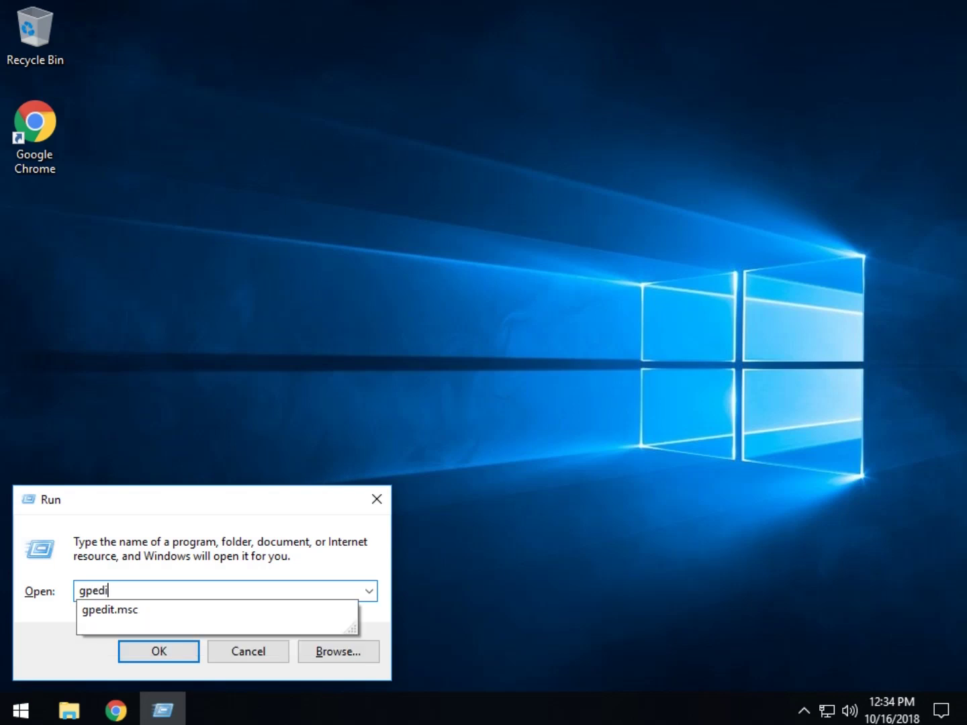
text(t.msc)
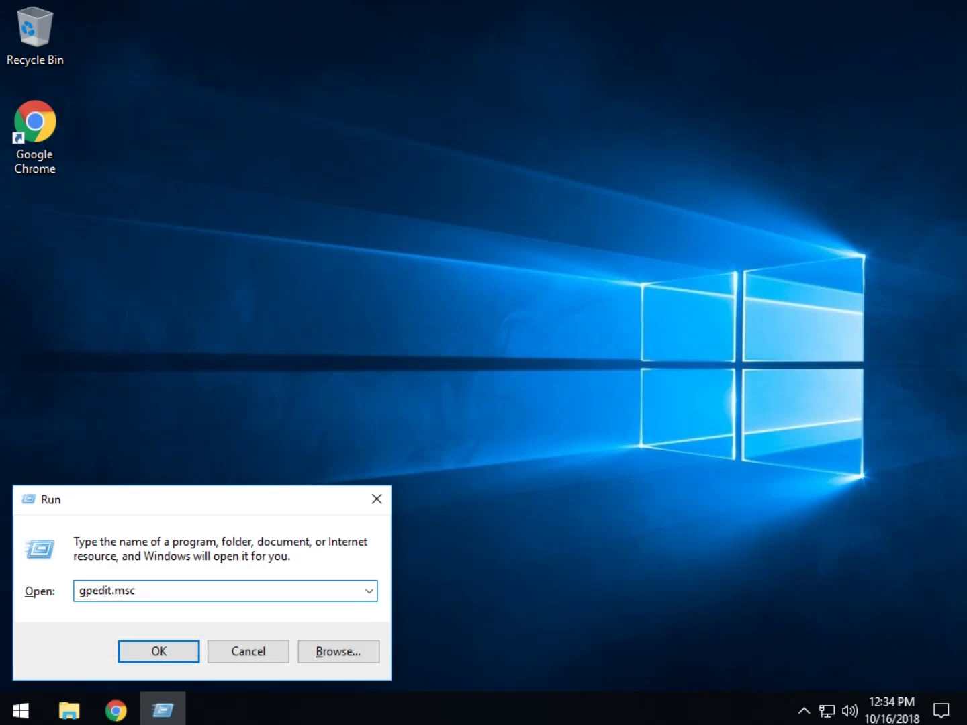
key(Return)
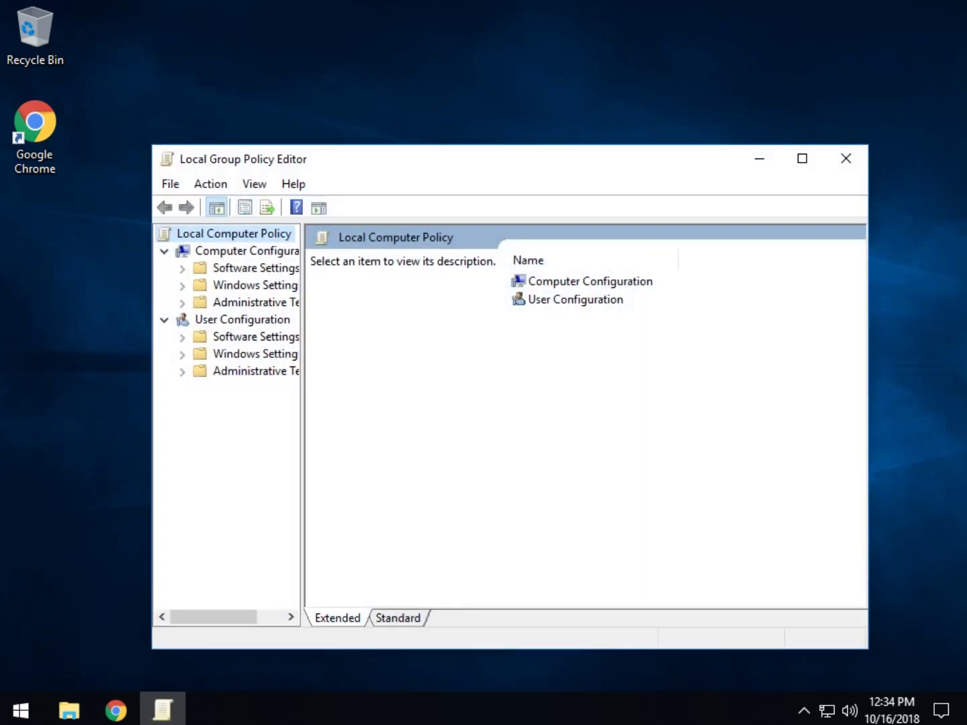
drag(398, 167, 354, 57)
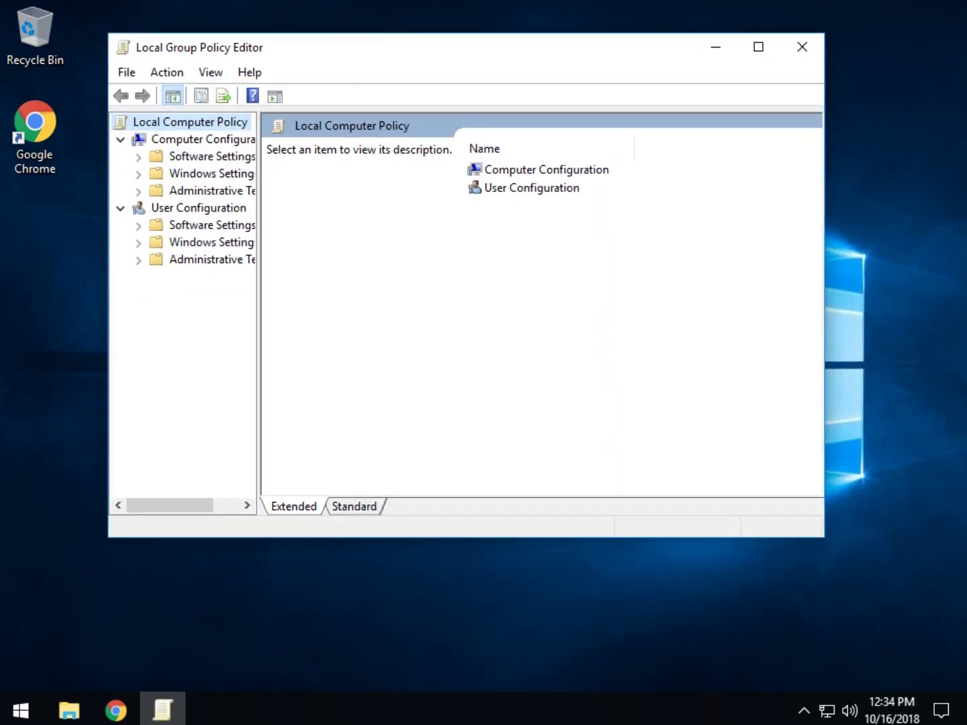
drag(259, 289, 346, 288)
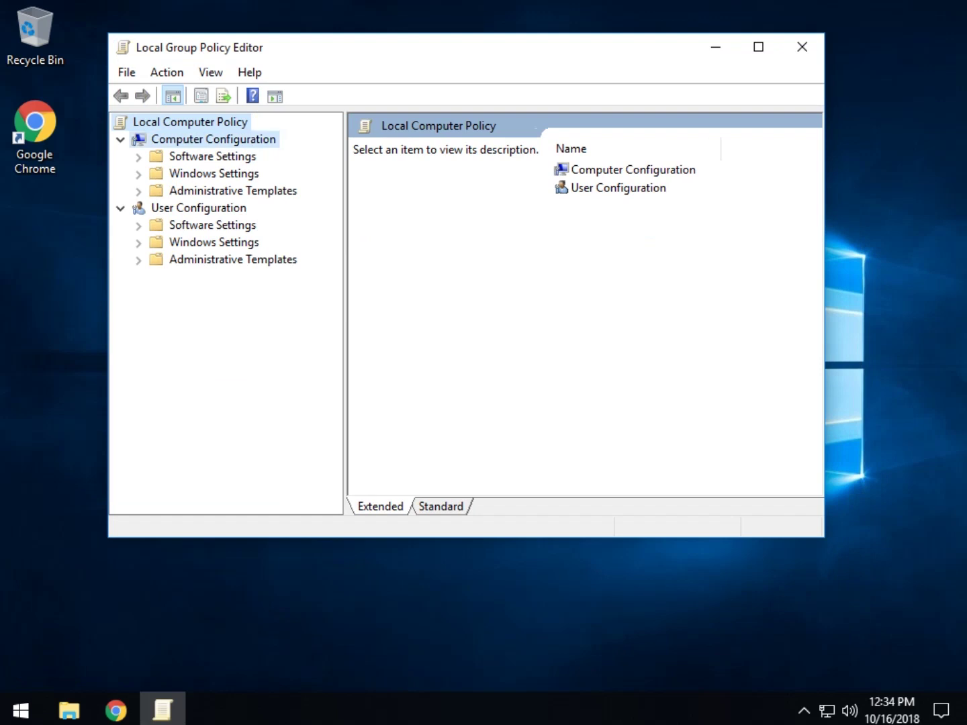
Step: Open the Windows Update policies under Computer Configuration > Administrative Templates > Windows Components and widen the window to read them
click(213, 140)
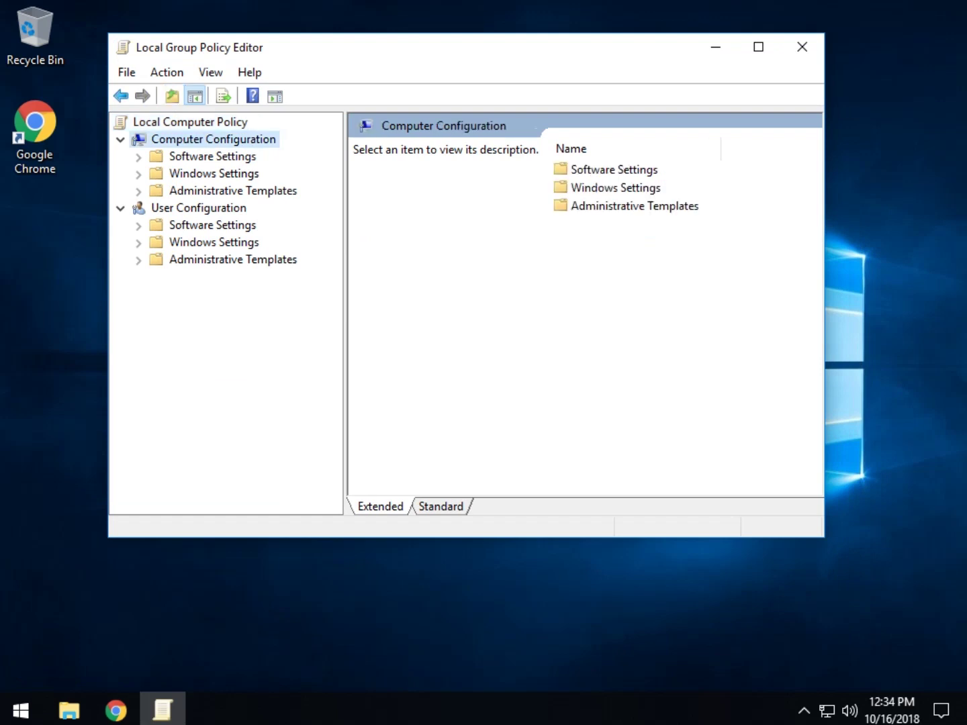
click(138, 191)
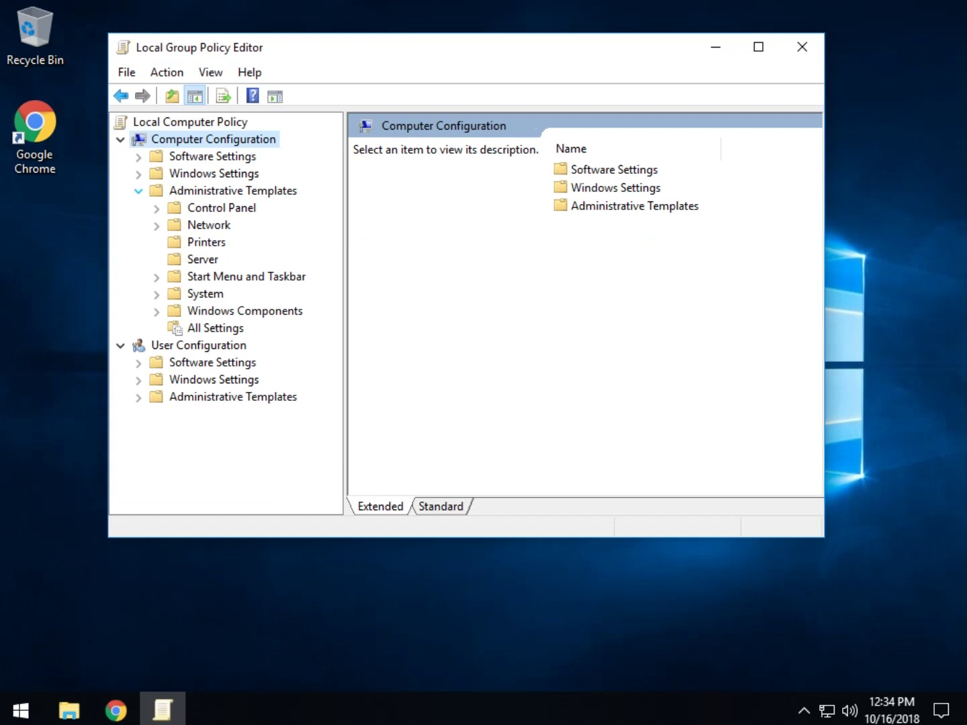
click(157, 311)
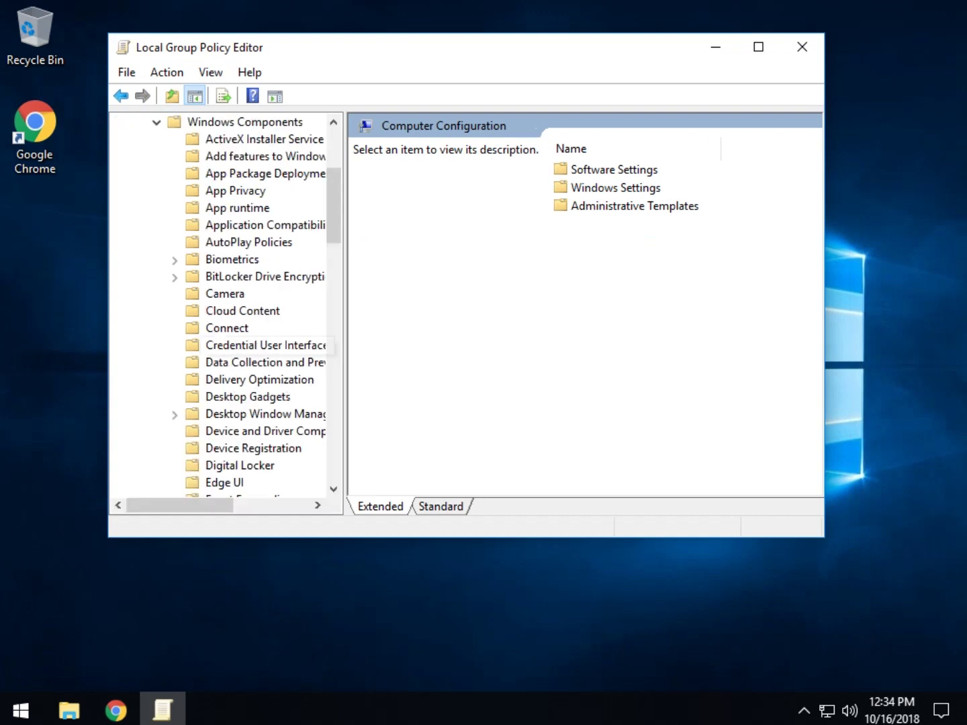
scroll(215, 346, down, 20)
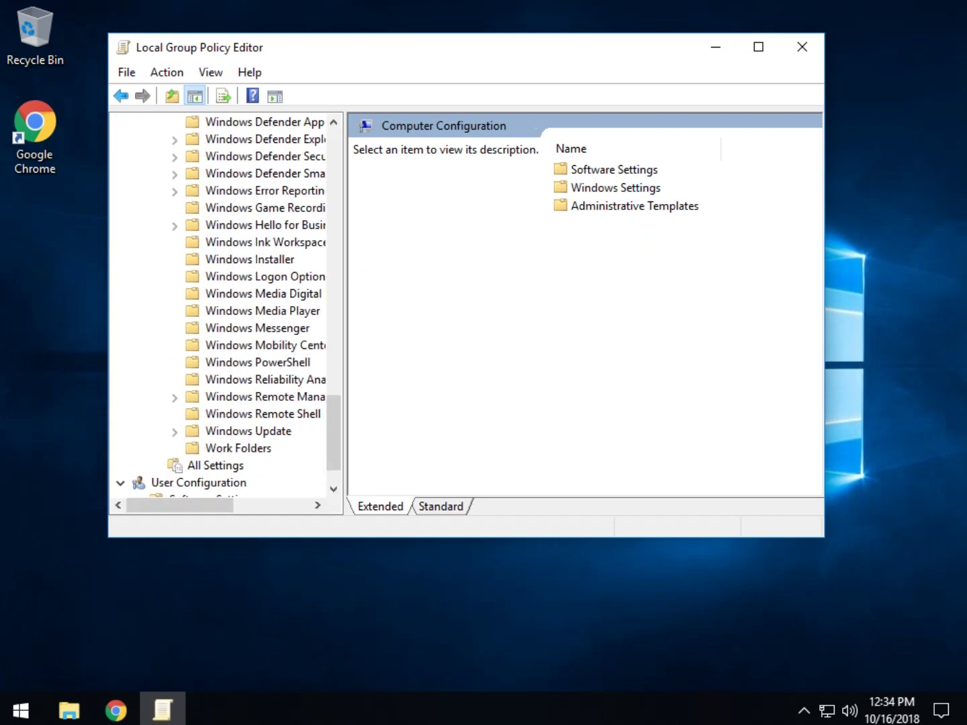
click(249, 431)
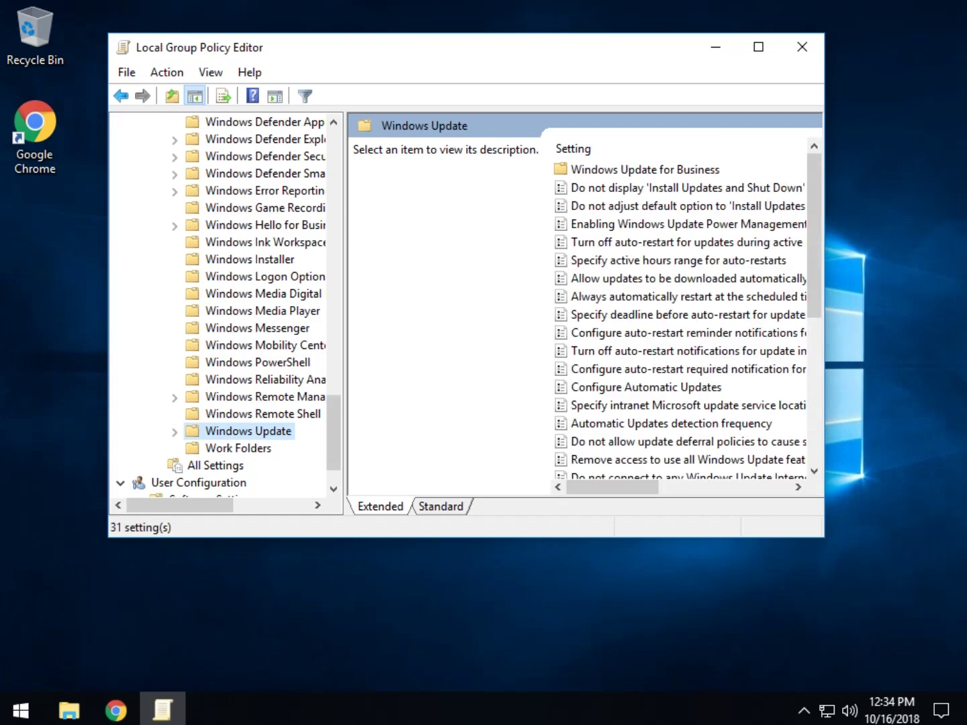
drag(825, 198, 902, 199)
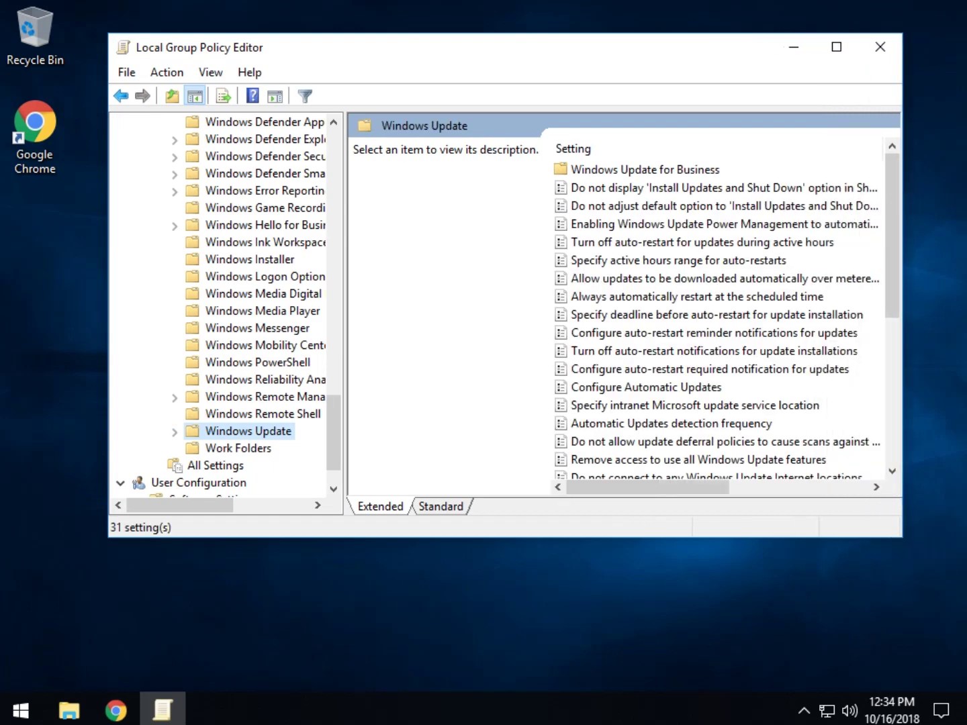
Step: Try setting the policy "Do not include drivers with Windows Updates" to Enabled, discard the change, and close the policy editor
scroll(716, 309, down, 4)
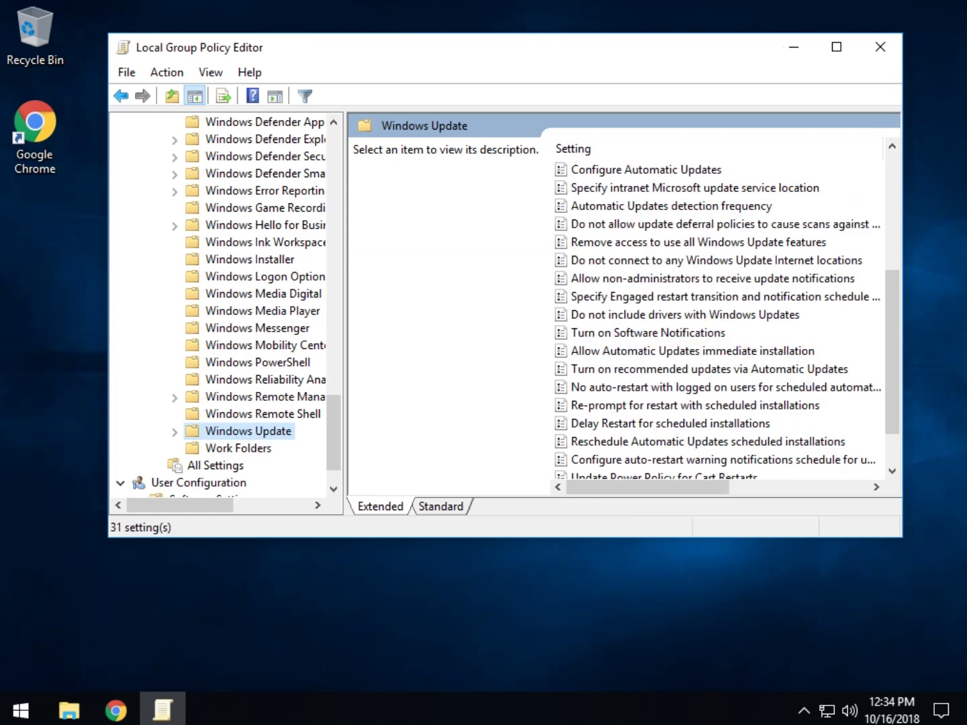
click(699, 315)
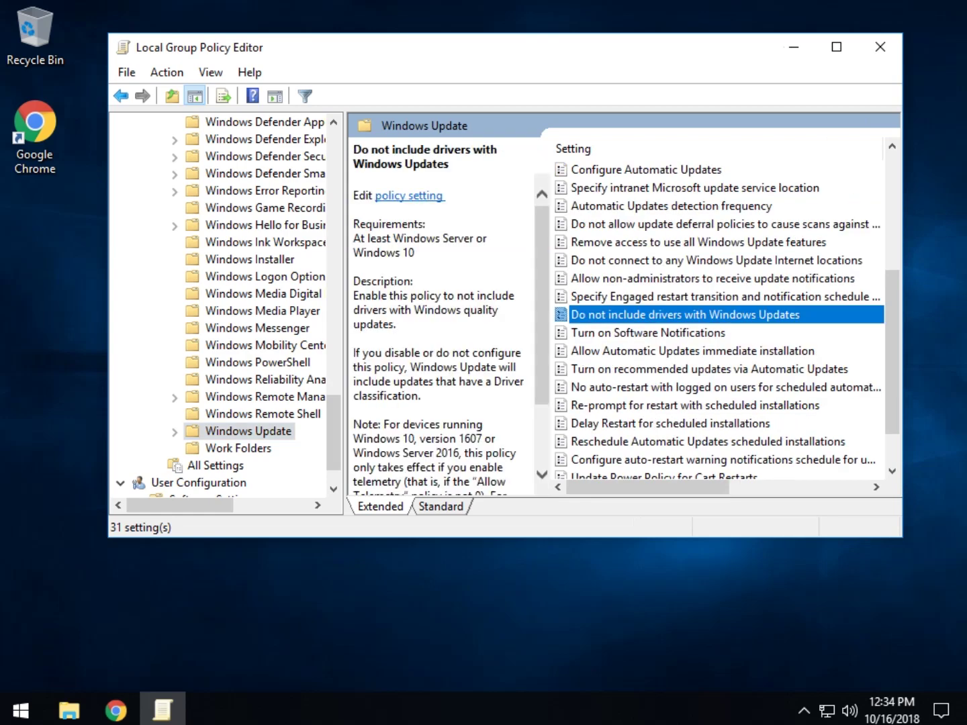
scroll(715, 309, up, 4)
scroll(715, 309, down, 4)
scroll(716, 309, up, 4)
scroll(716, 309, down, 5)
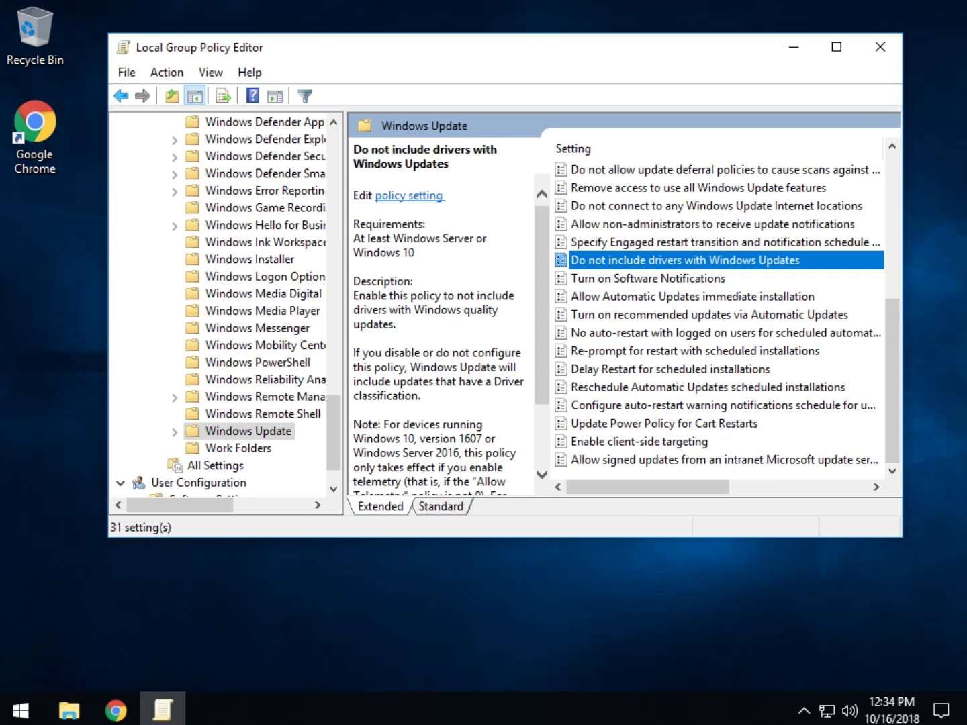
double_click(686, 260)
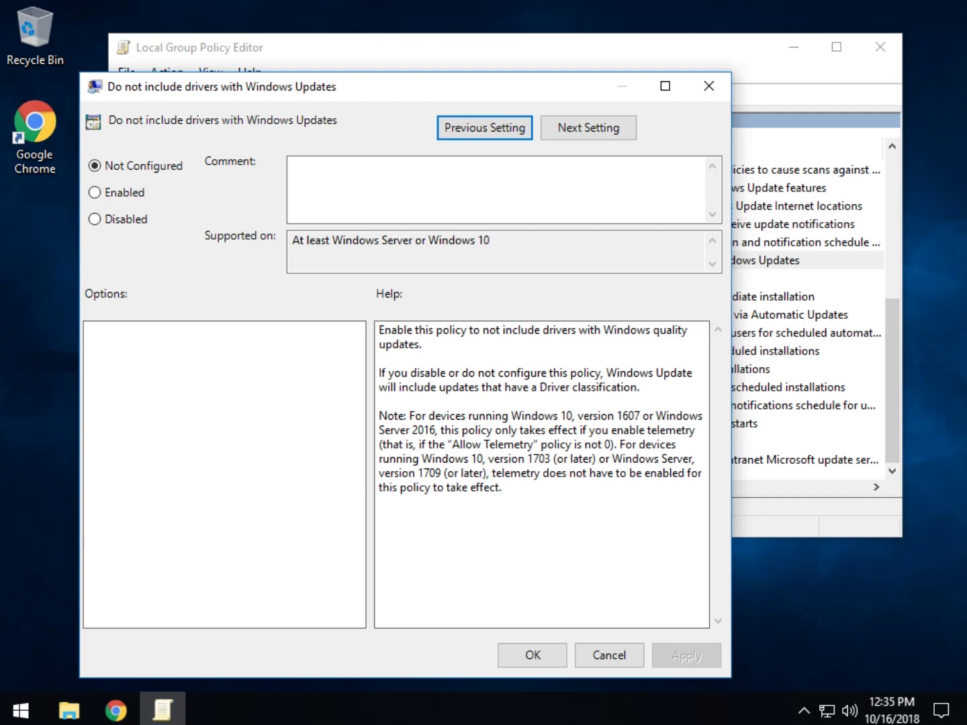
click(95, 193)
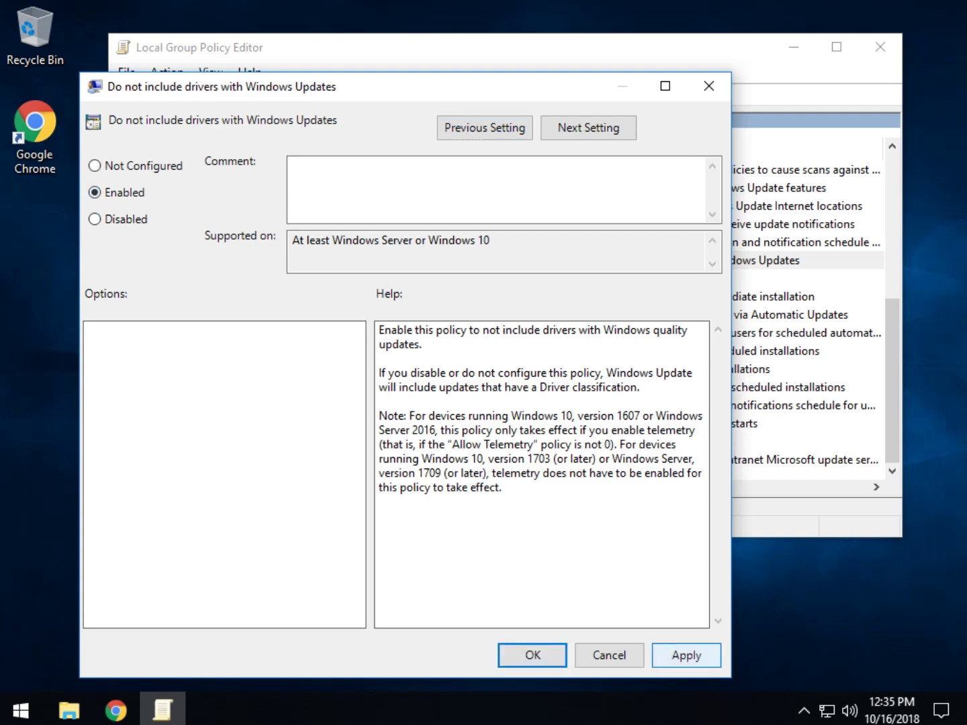
click(22, 710)
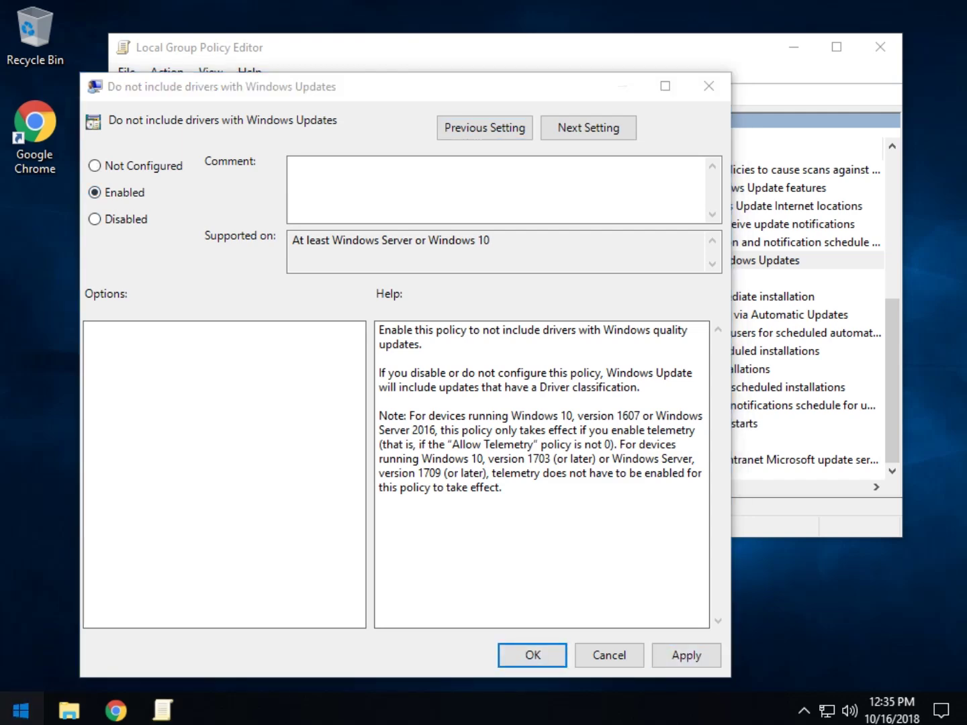
click(21, 711)
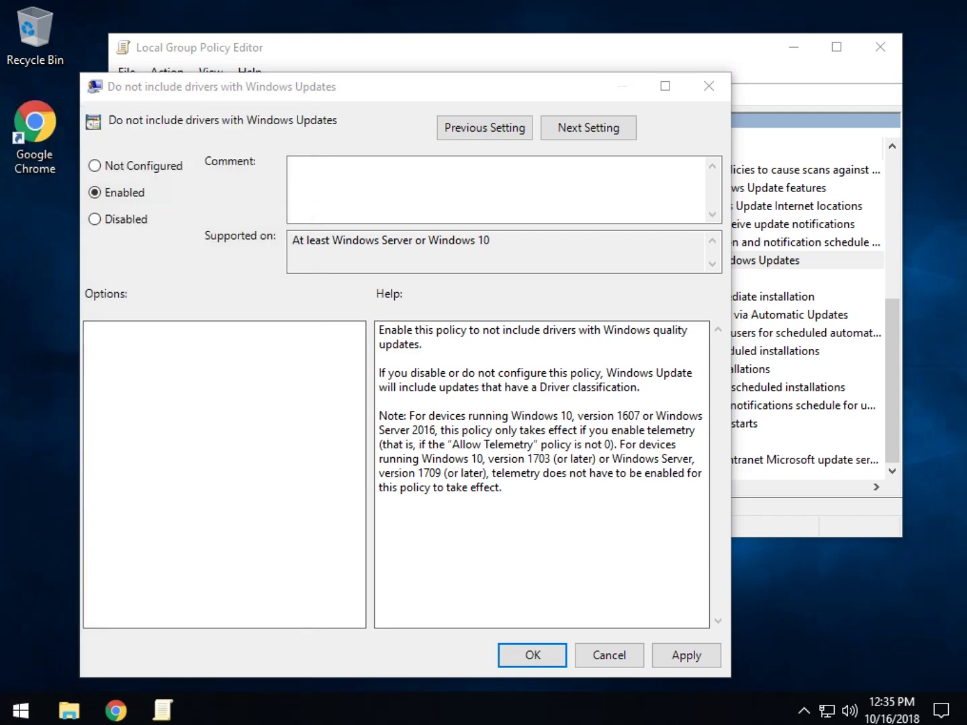
click(609, 655)
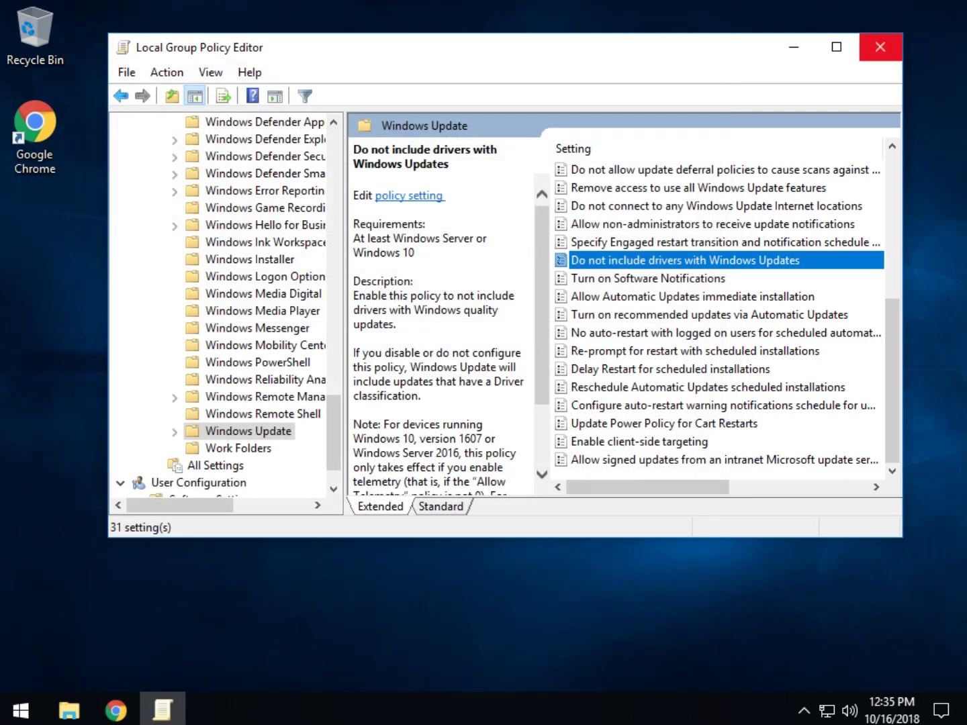
click(880, 45)
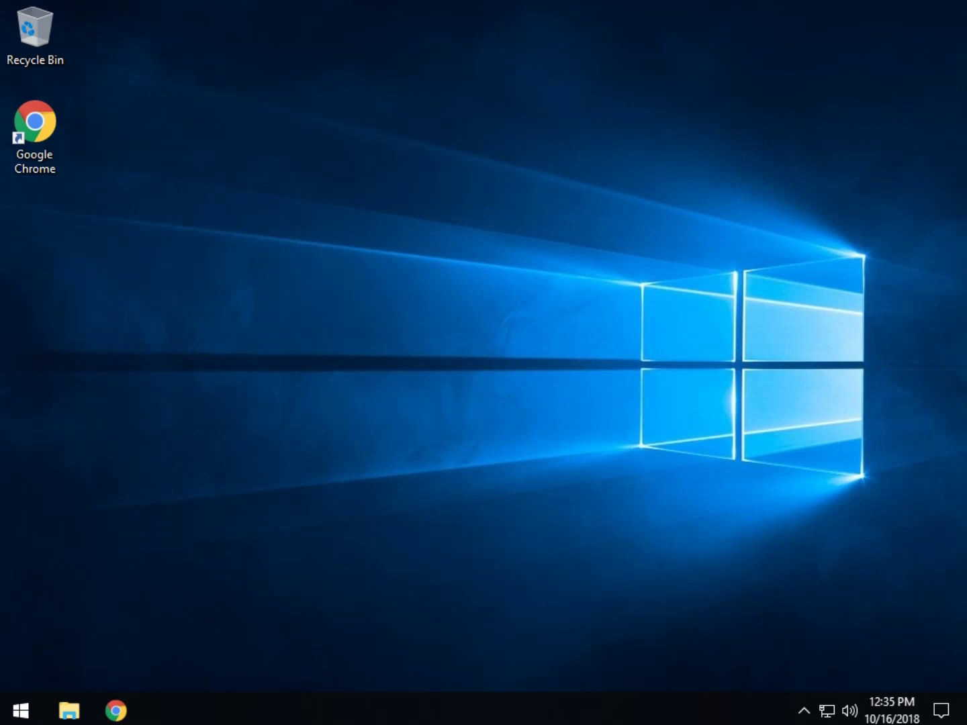
Step: Launch the Registry Editor by running regedit and allow it to make changes to the device
key(super+r)
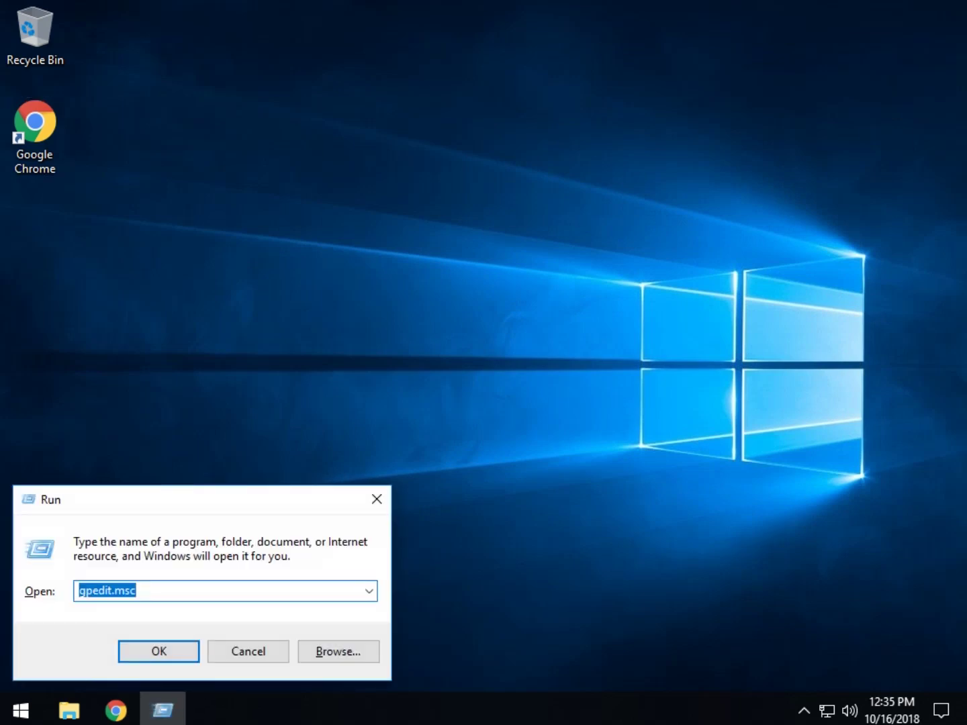
text(regedit)
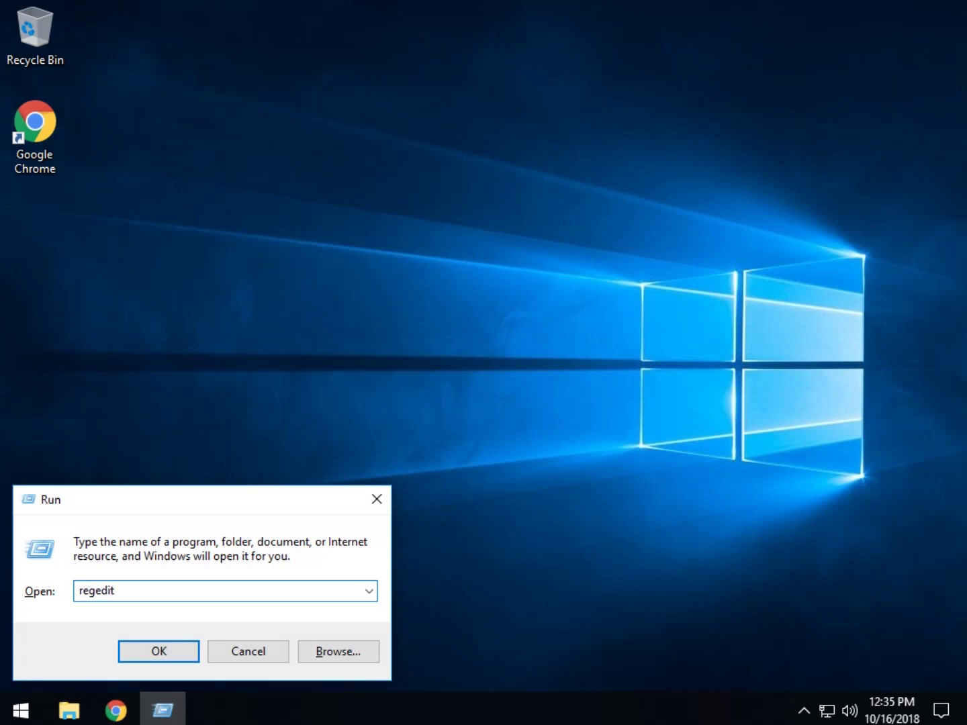
key(Return)
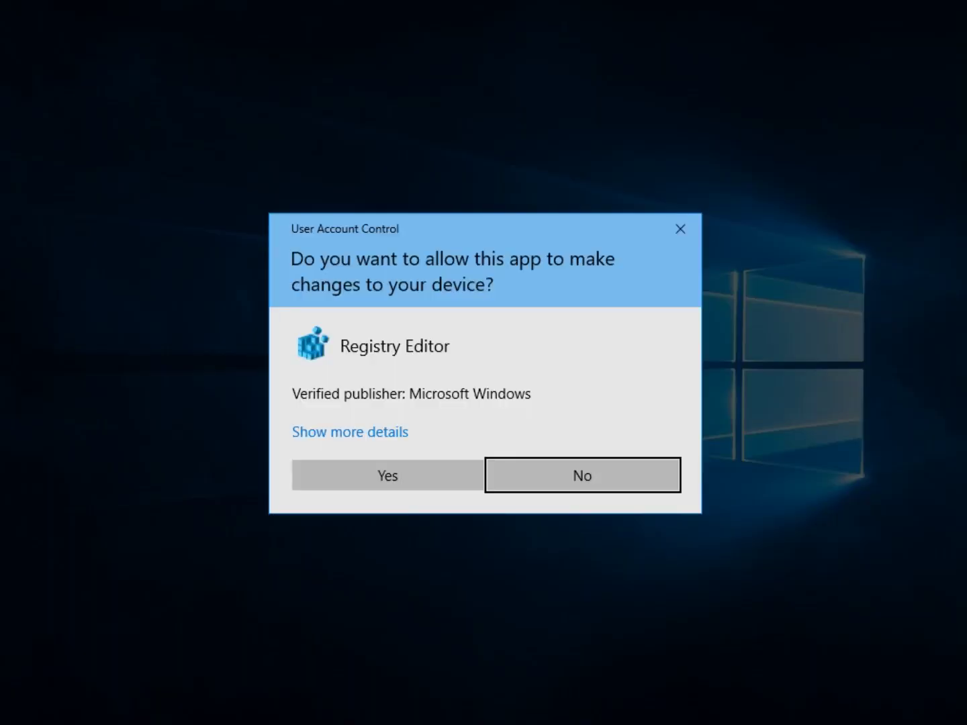
key(Left)
key(Return)
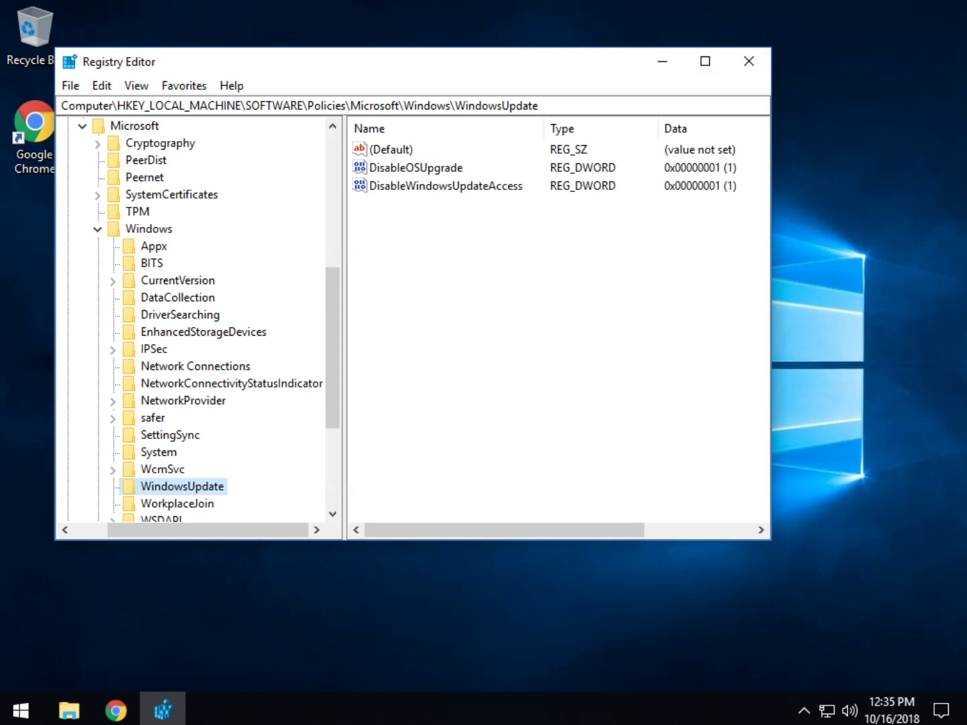
Step: Navigate the registry to the key HKEY_LOCAL_MACHINE\SOFTWARE\Policies\Microsoft\Windows
right_click(0, 441)
click(0, 457)
key(ctrl+l)
text(HKEY_LOCAL_MACHINE\SOFTWARE\Policies\Microsoft\Windows)
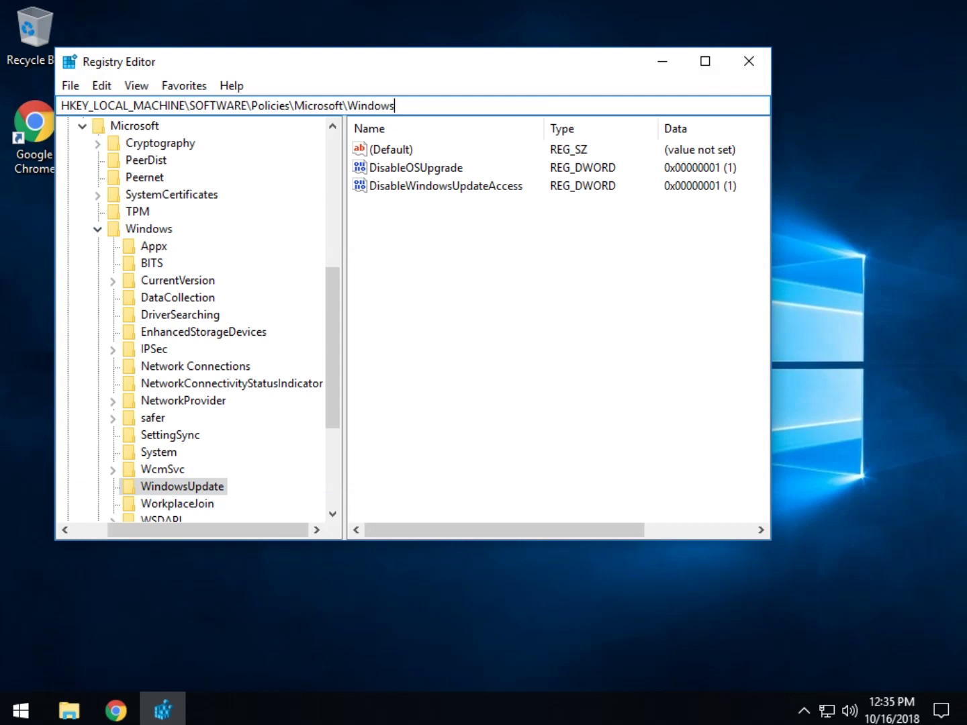
key(Return)
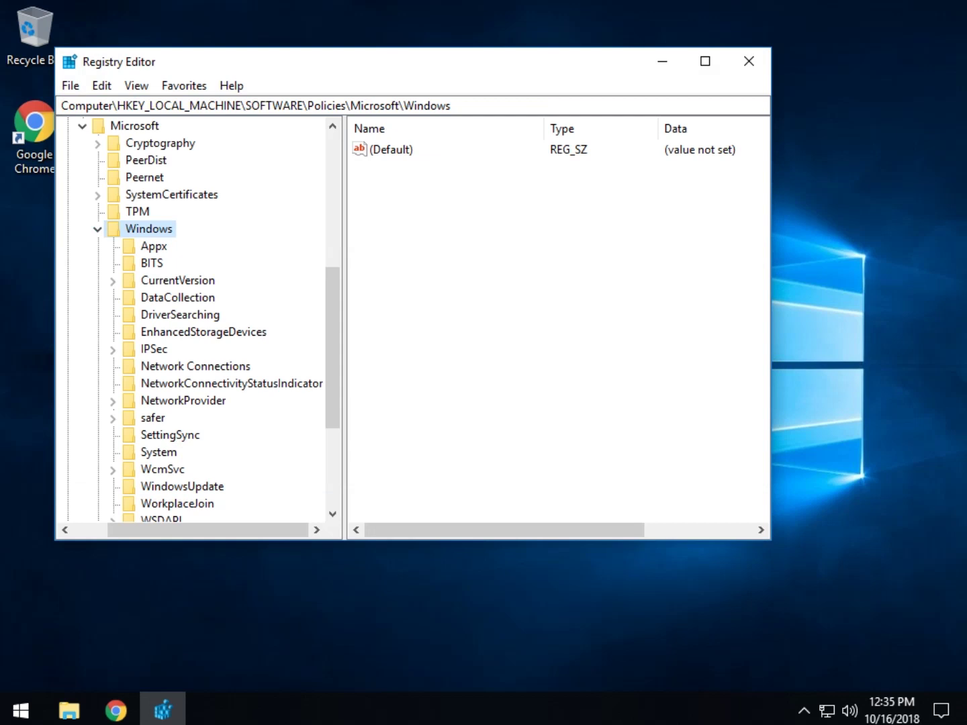
Step: View the contents of the WindowsUpdate key under Policies\Microsoft\Windows and return to the parent Windows key
scroll(195, 319, down, 4)
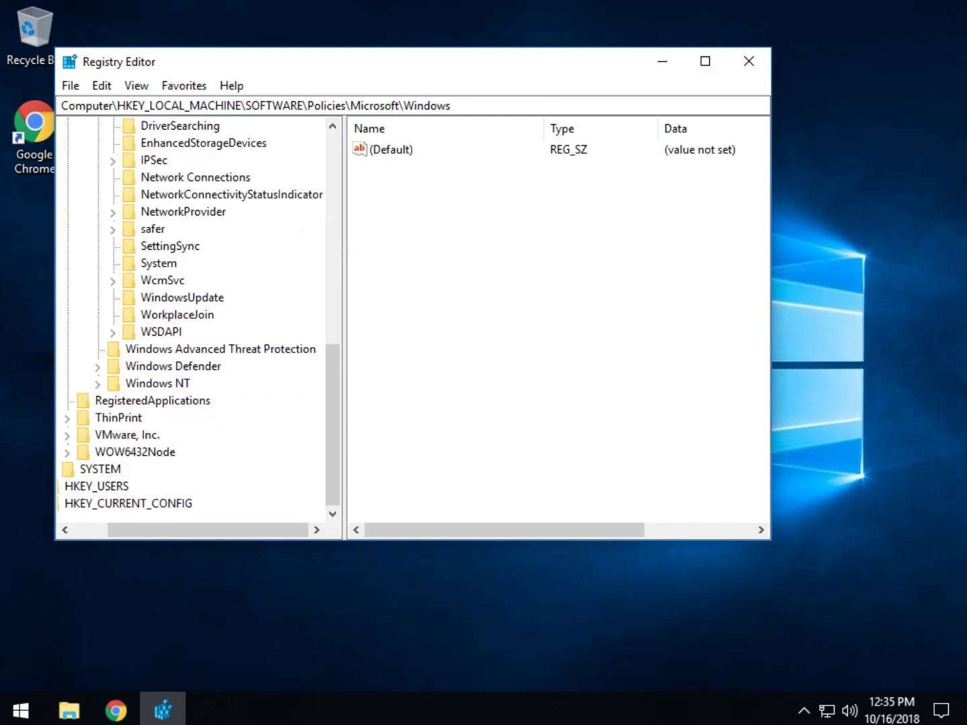
click(182, 297)
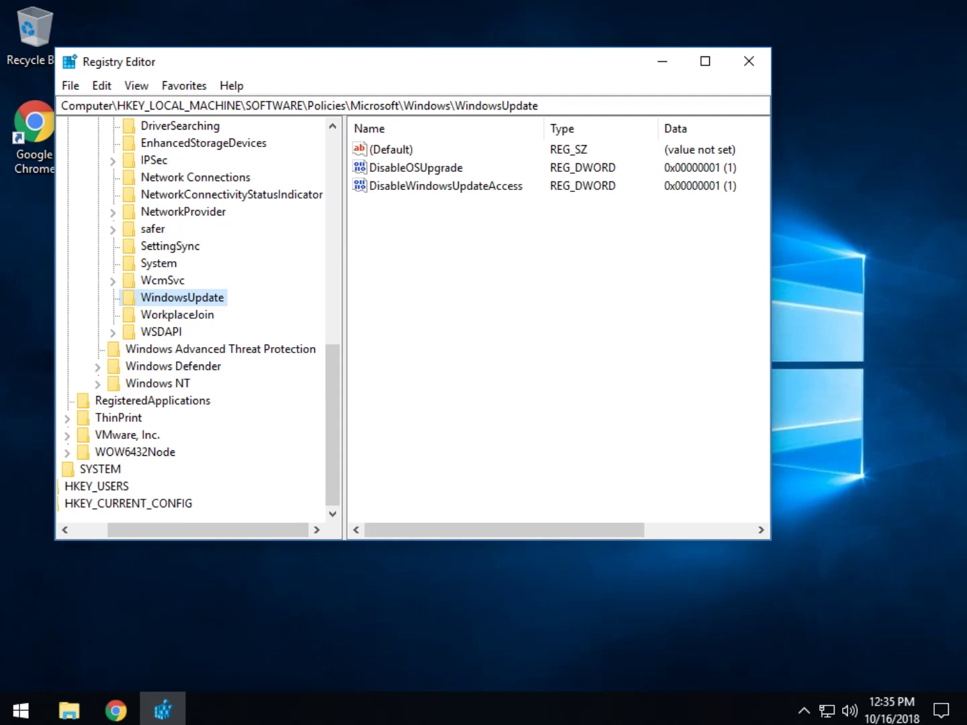
scroll(194, 318, up, 6)
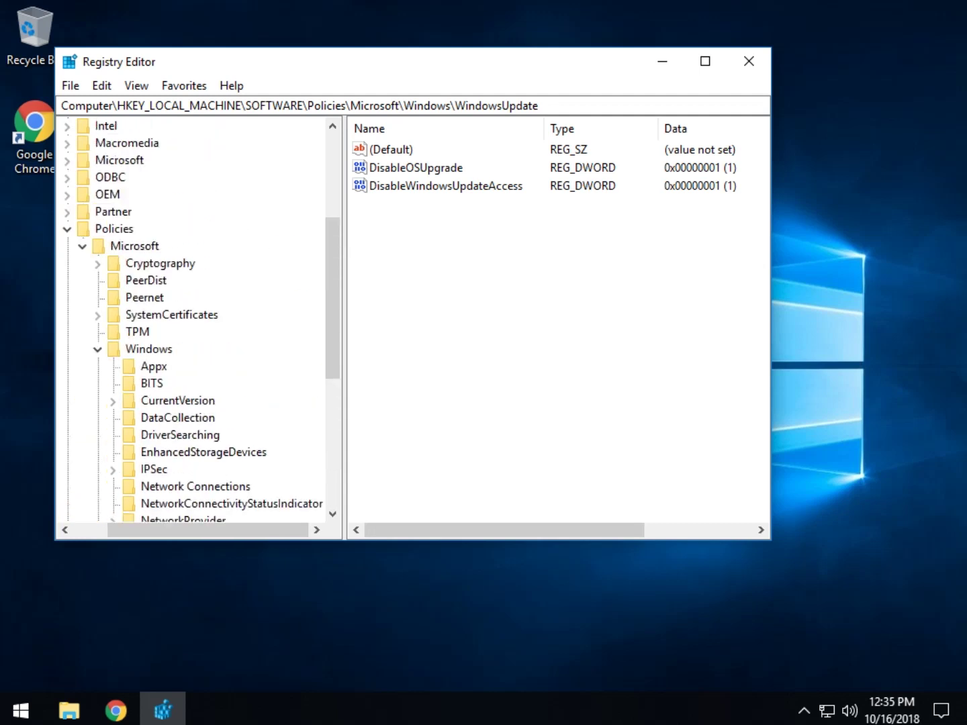
scroll(195, 319, down, 1)
click(148, 298)
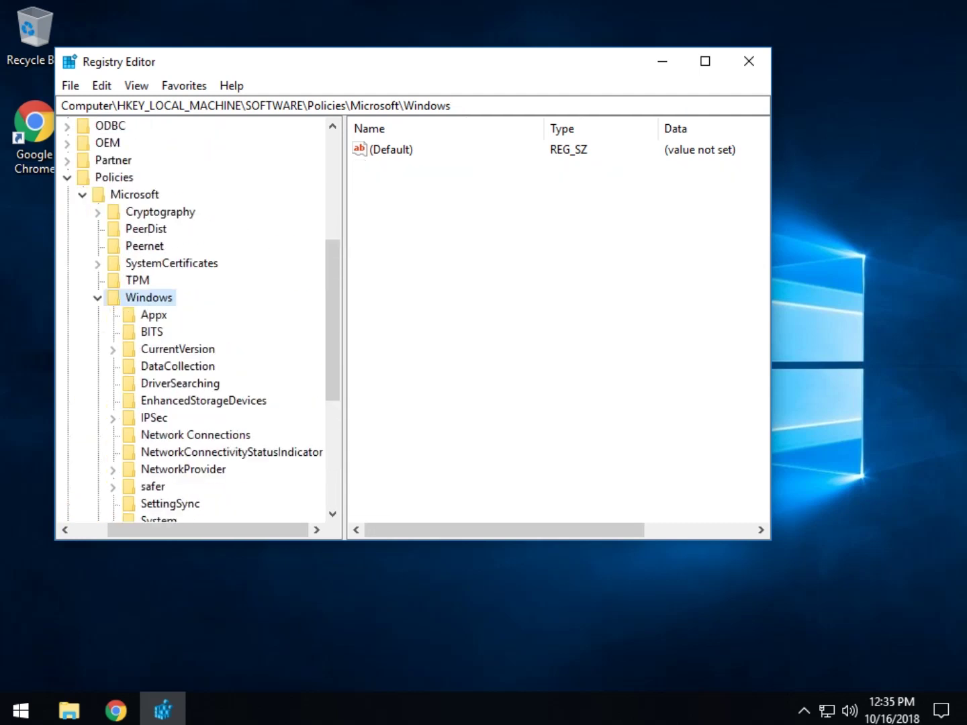
right_click(158, 297)
mouse_move(269, 330)
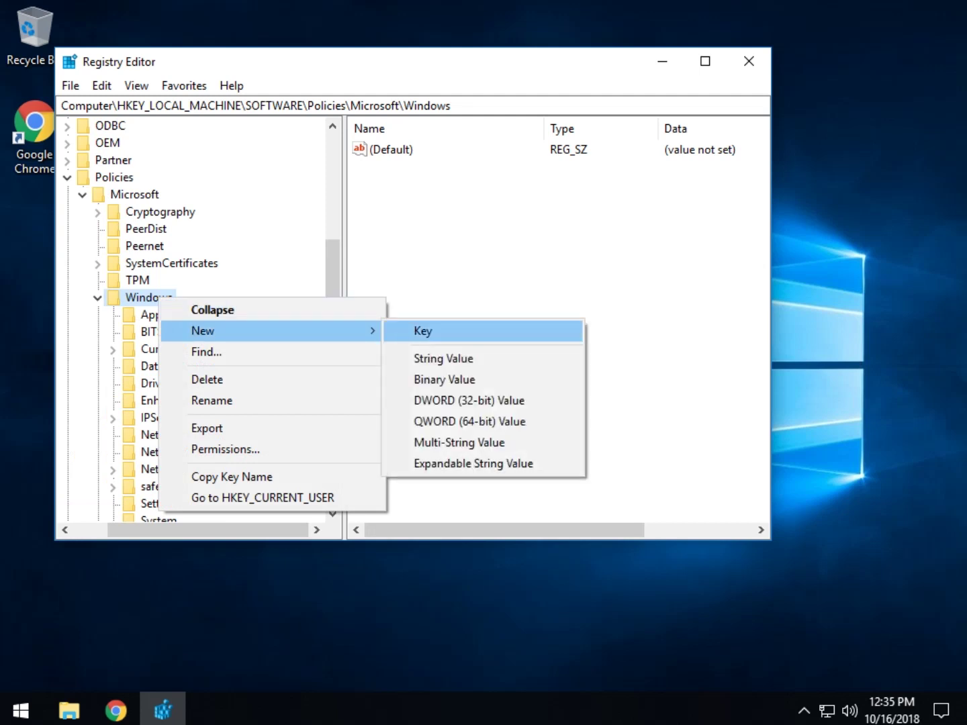
click(275, 269)
Step: Open the WindowsUpdate key under Windows and select its DisableOSUpgrade value, followed by the DisableWindowsUpdateAccess value
scroll(275, 269, down, 4)
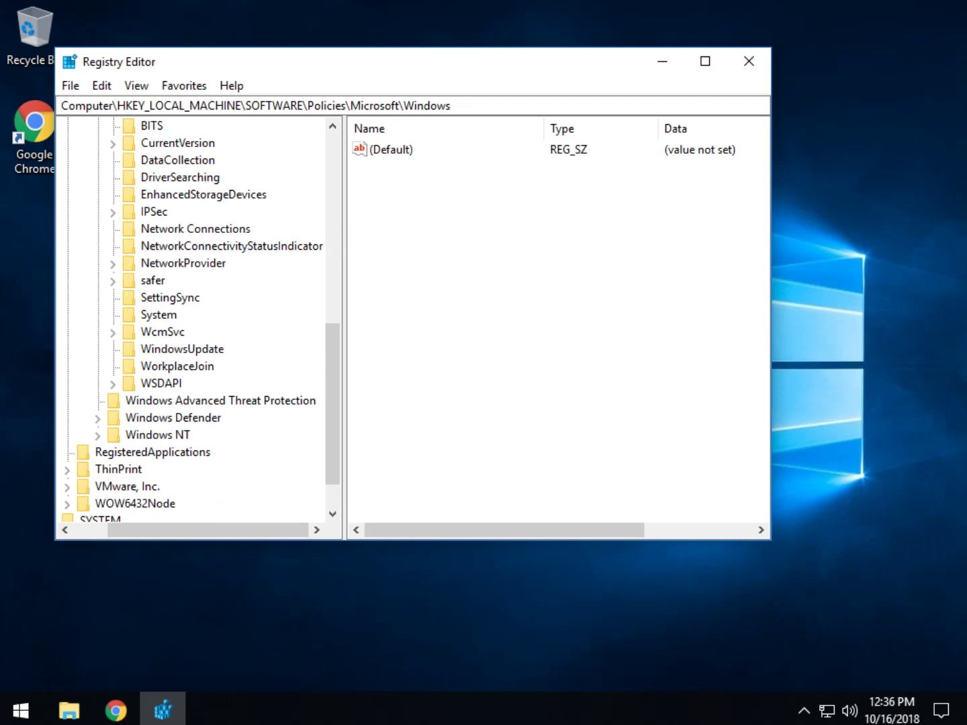
click(182, 349)
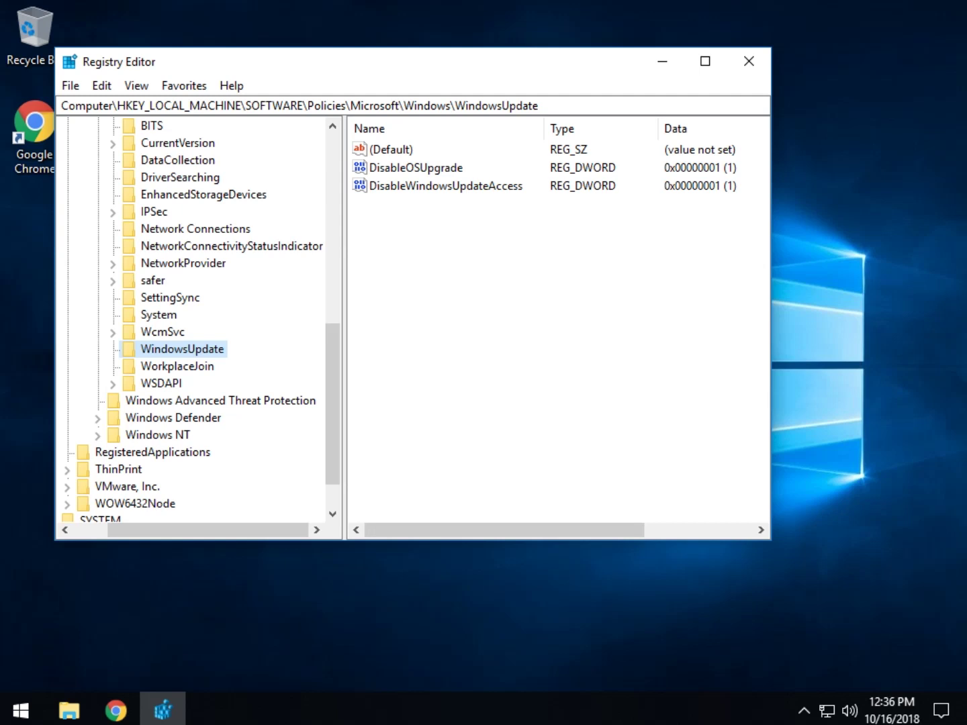
click(416, 168)
click(446, 186)
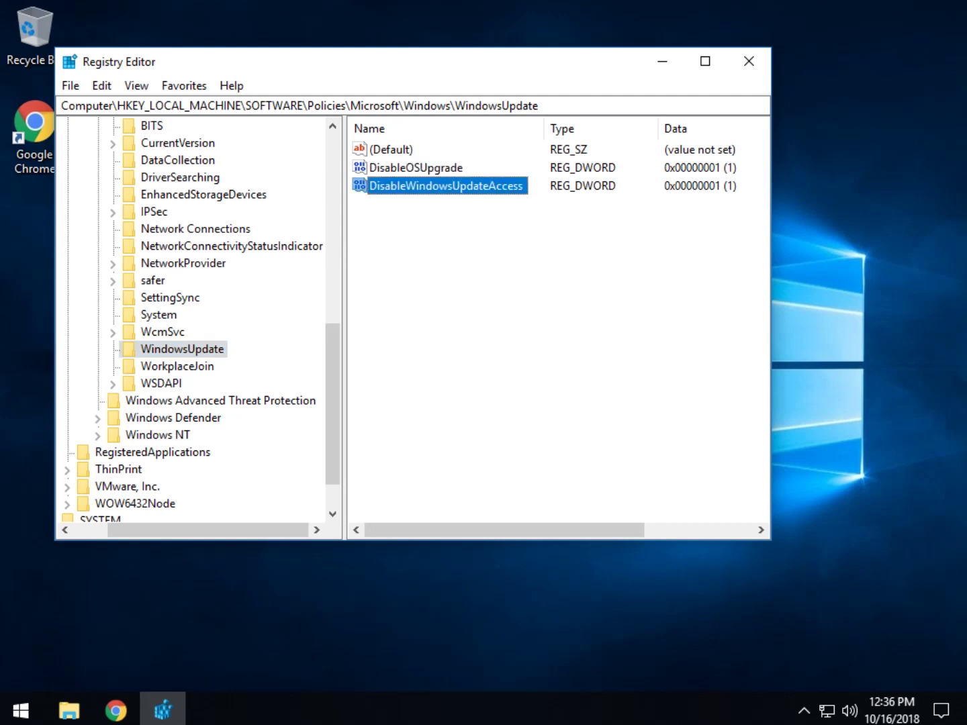
click(416, 167)
click(446, 186)
click(416, 168)
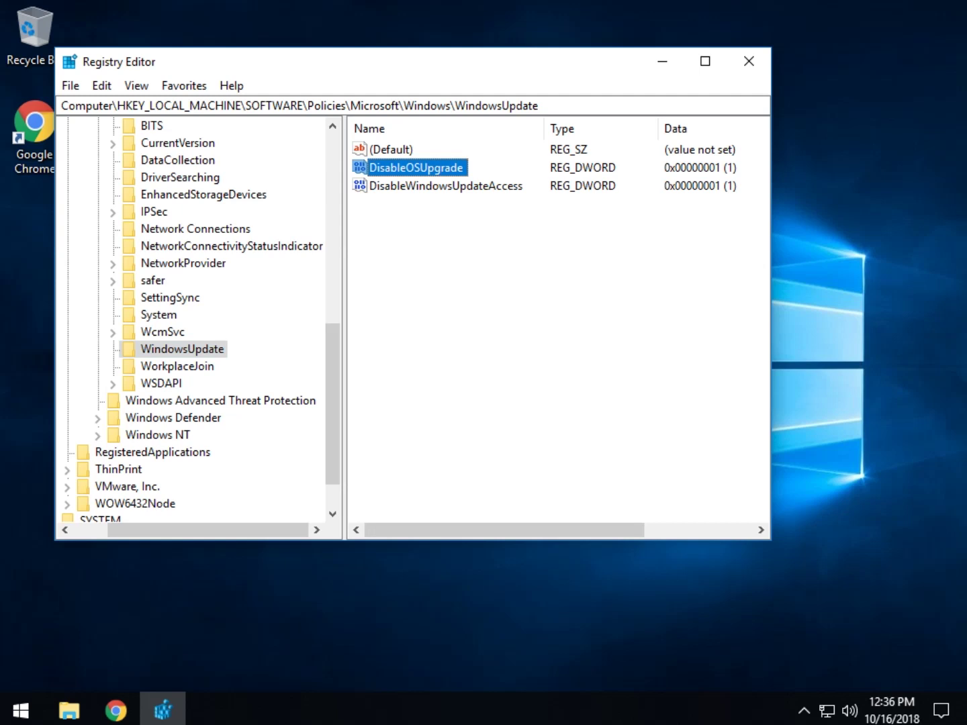
click(446, 186)
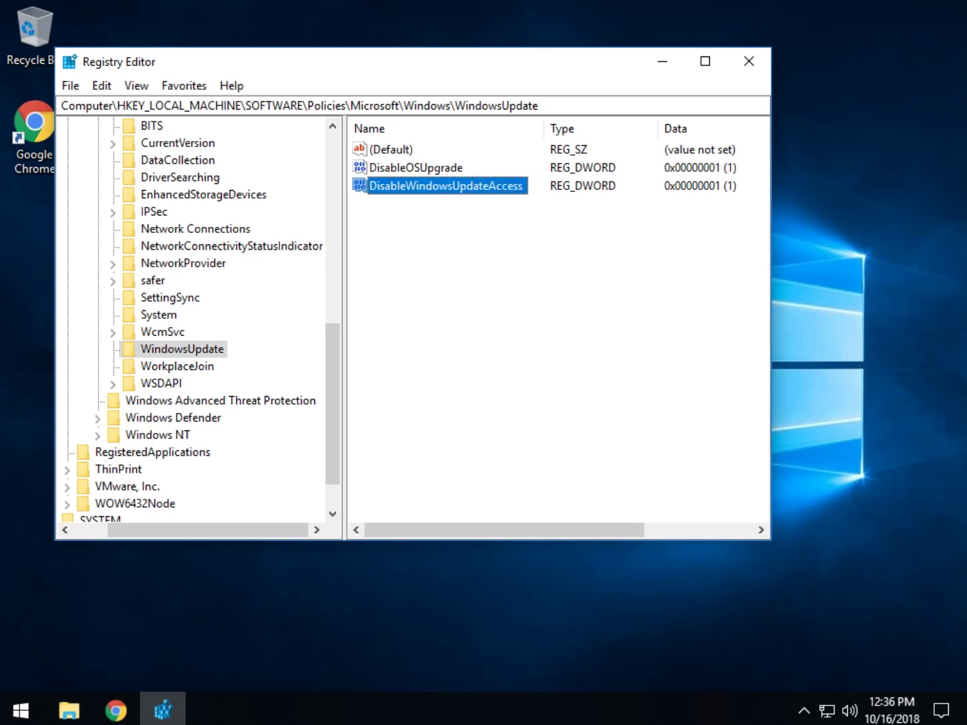
Step: Create a DWORD (32-bit) value named ExcludeWUDriversInQualityUpdate in the WindowsUpdate key
click(182, 349)
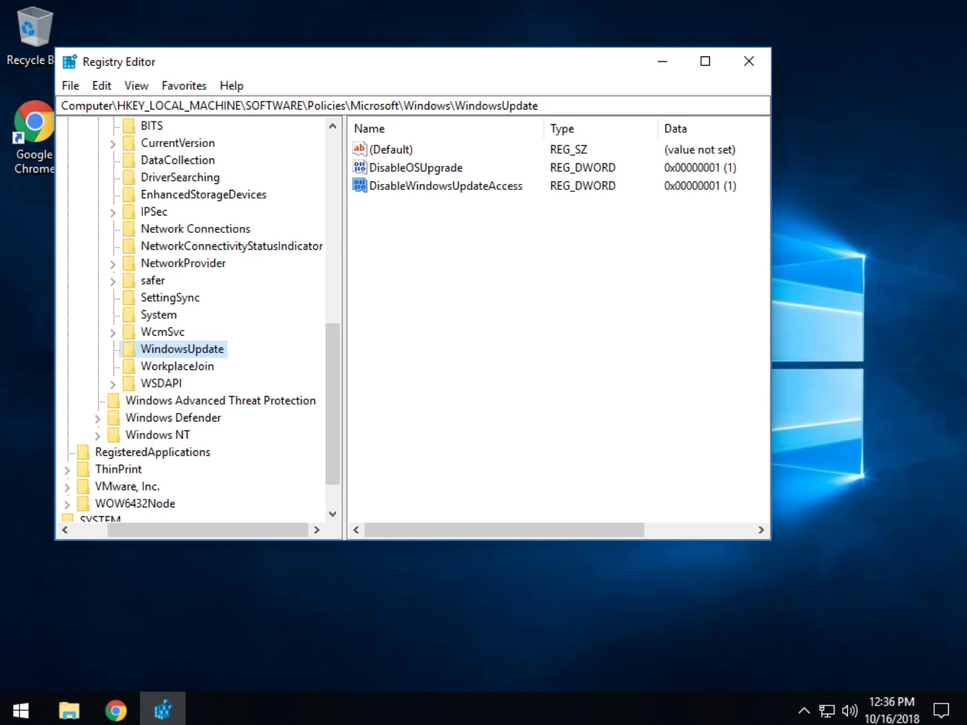
right_click(189, 348)
mouse_move(232, 381)
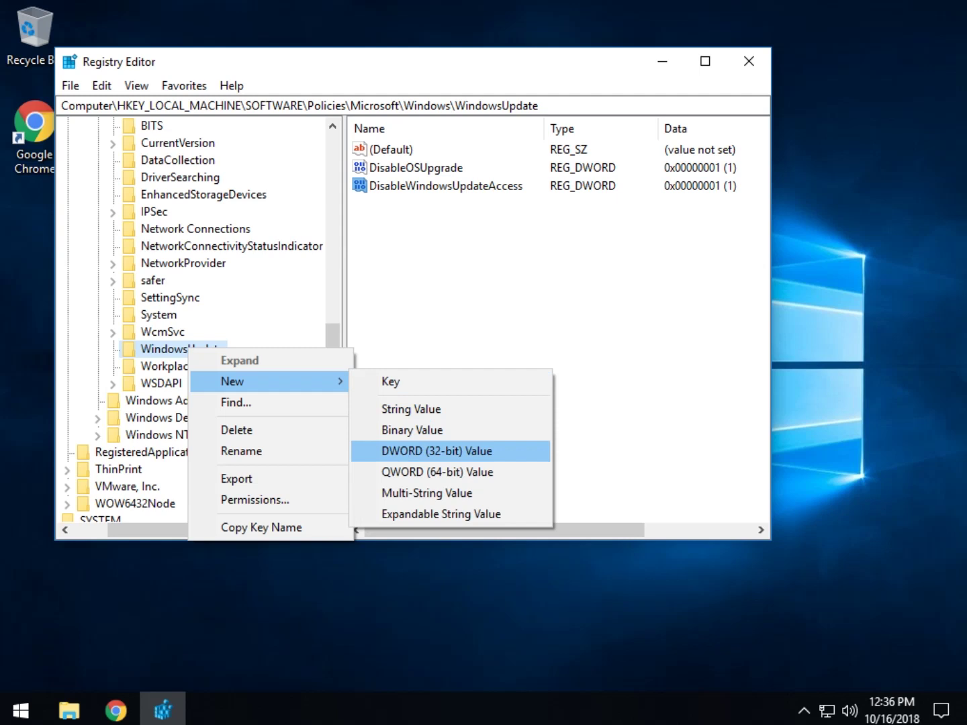
click(437, 450)
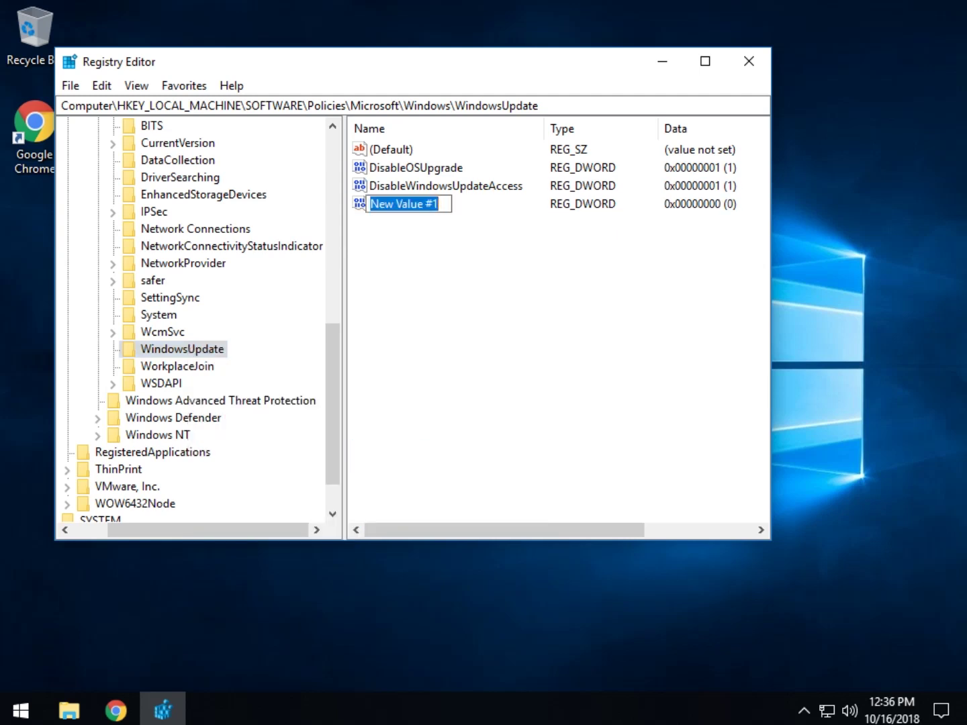
text(ExcludeWUDriversInQualityUpdate)
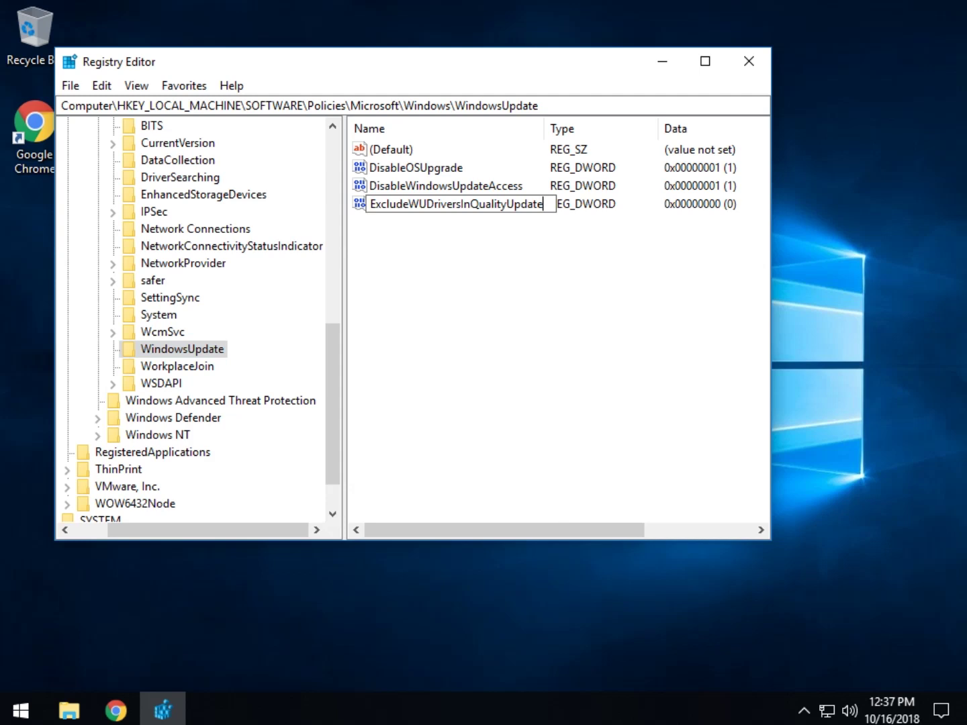
key(Return)
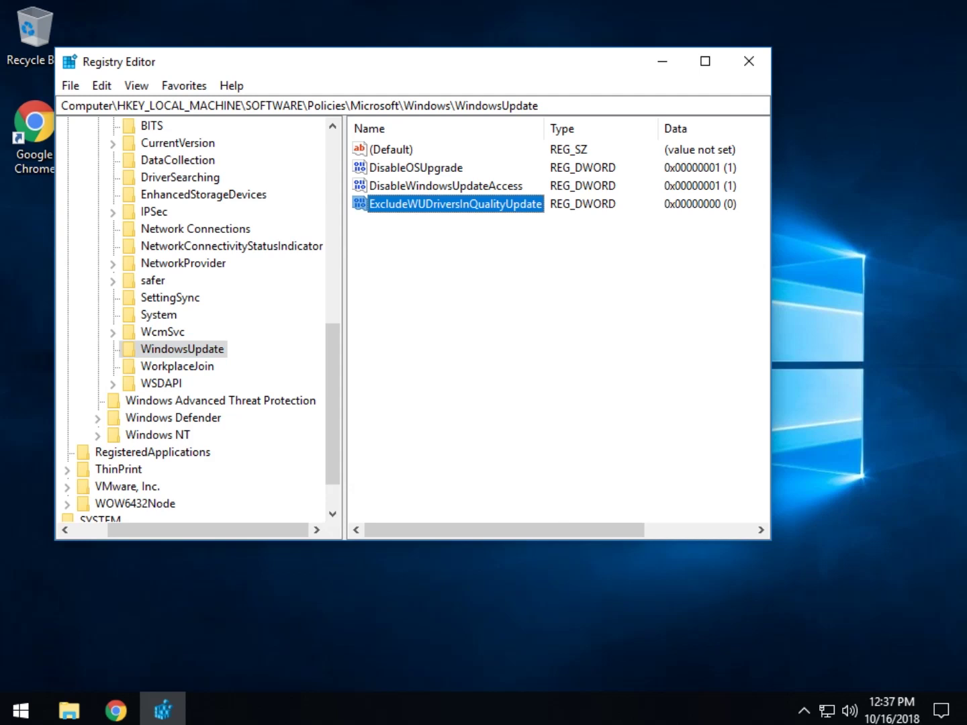
Step: Set the value data of the ExcludeWUDriversInQualityUpdate DWORD to 1
key(Return)
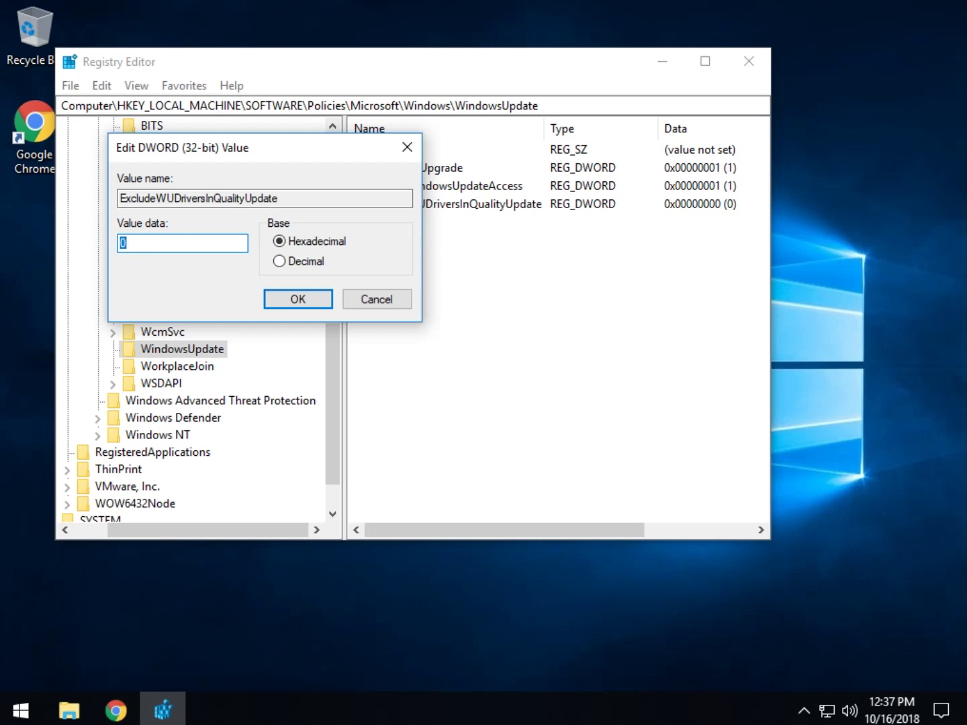
text(1)
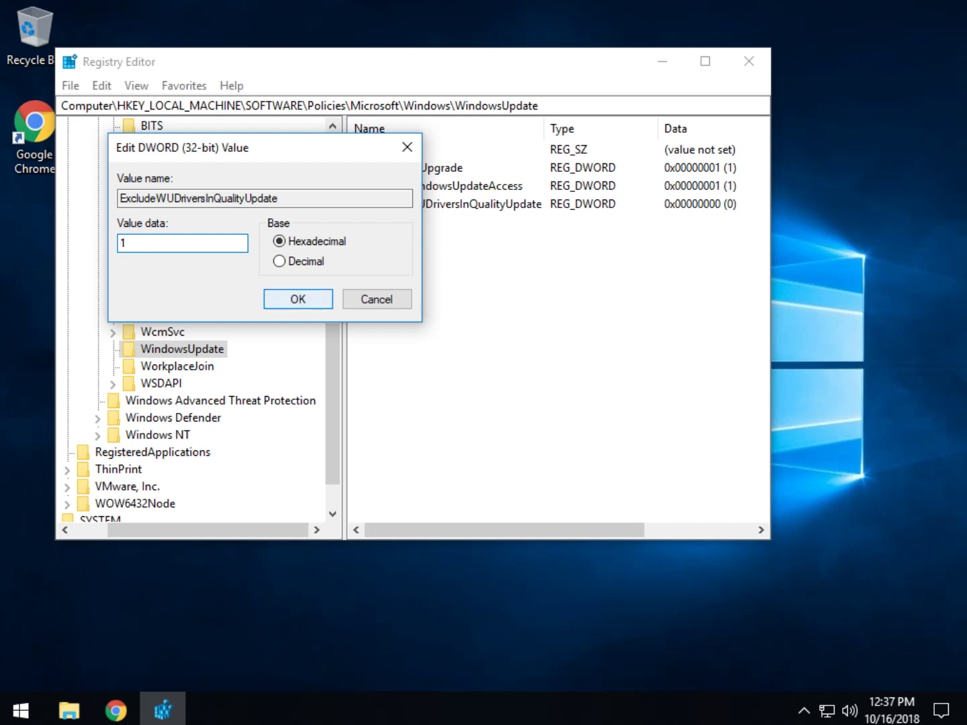
click(297, 298)
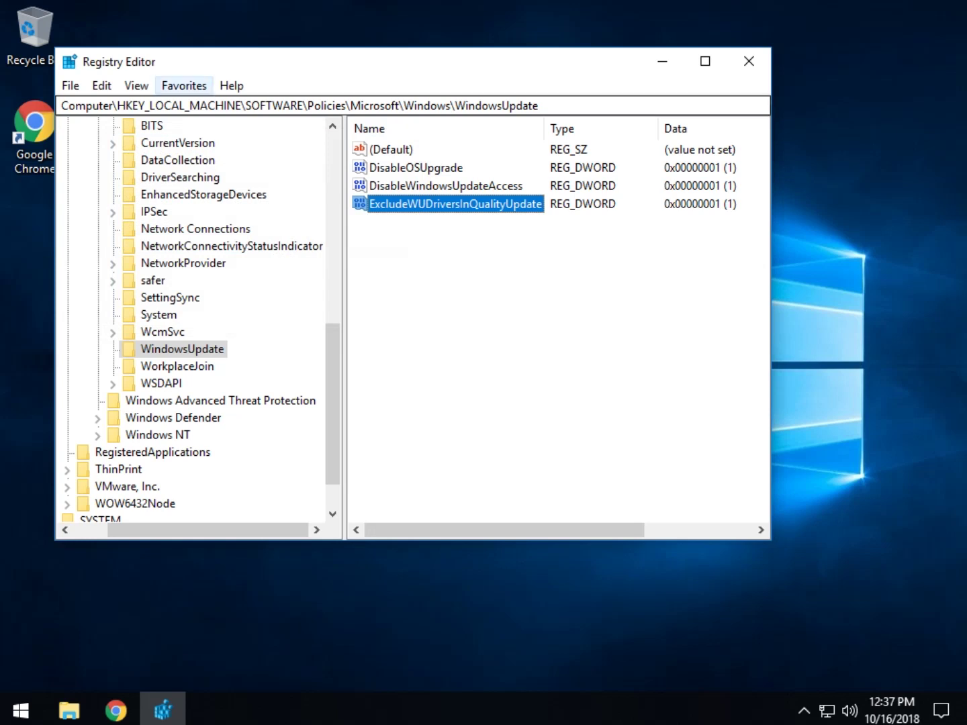
drag(287, 70, 336, 97)
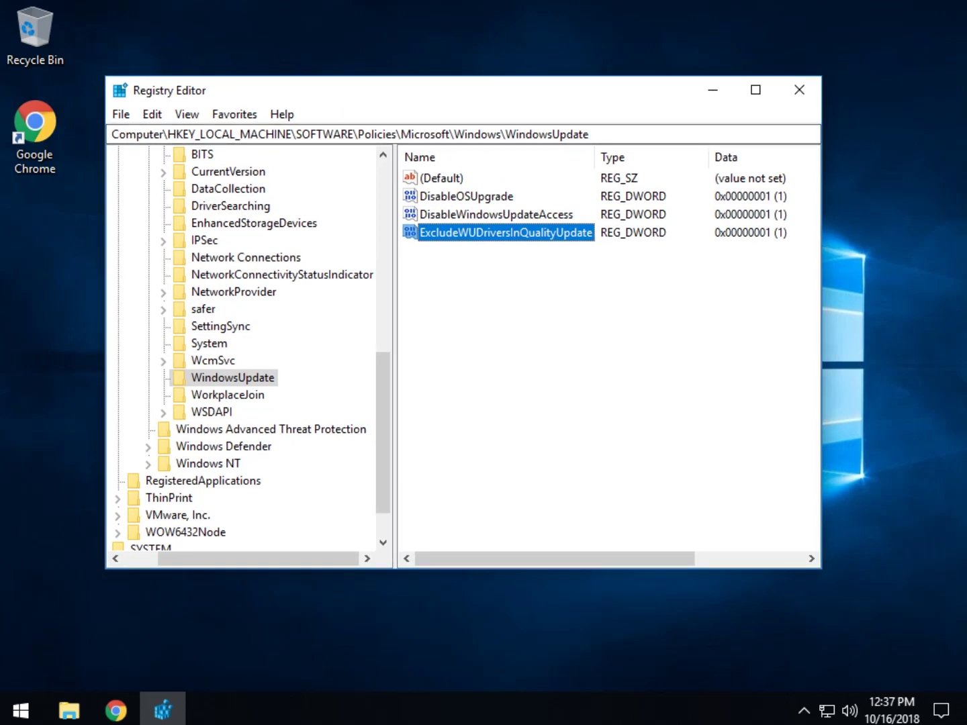
drag(422, 94, 474, 93)
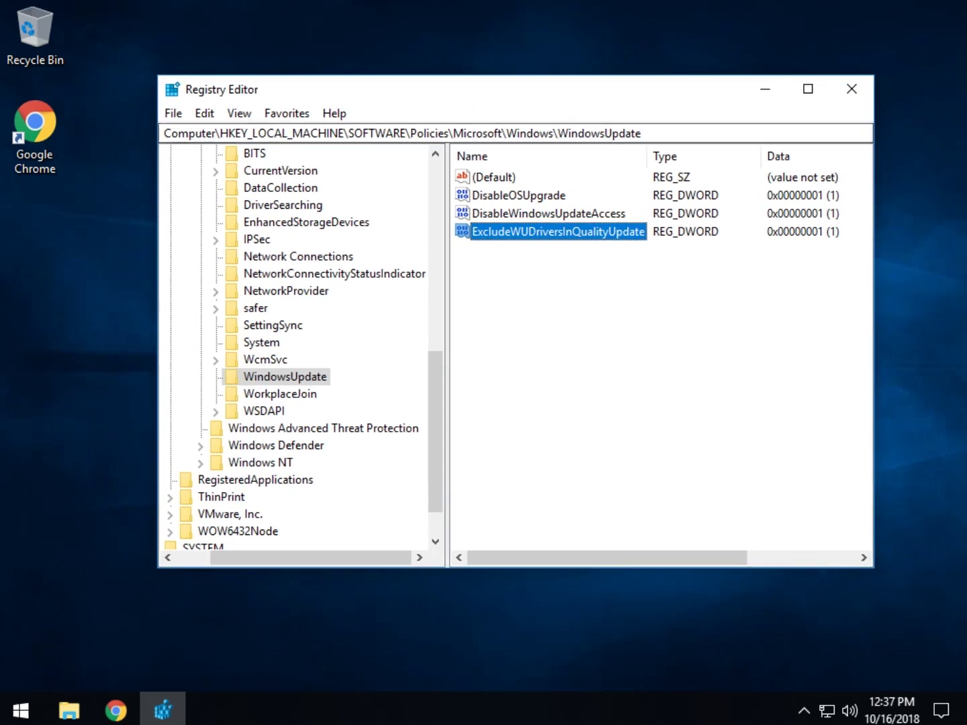
click(174, 112)
key(Down)
key(Down)
key(Return)
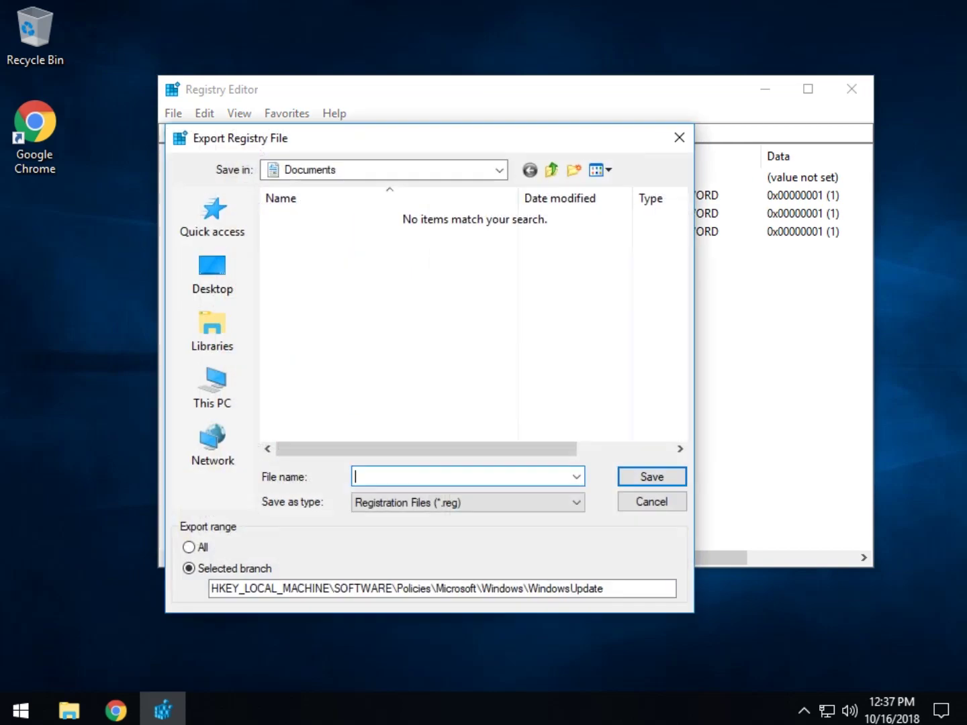
click(680, 137)
key(alt+f)
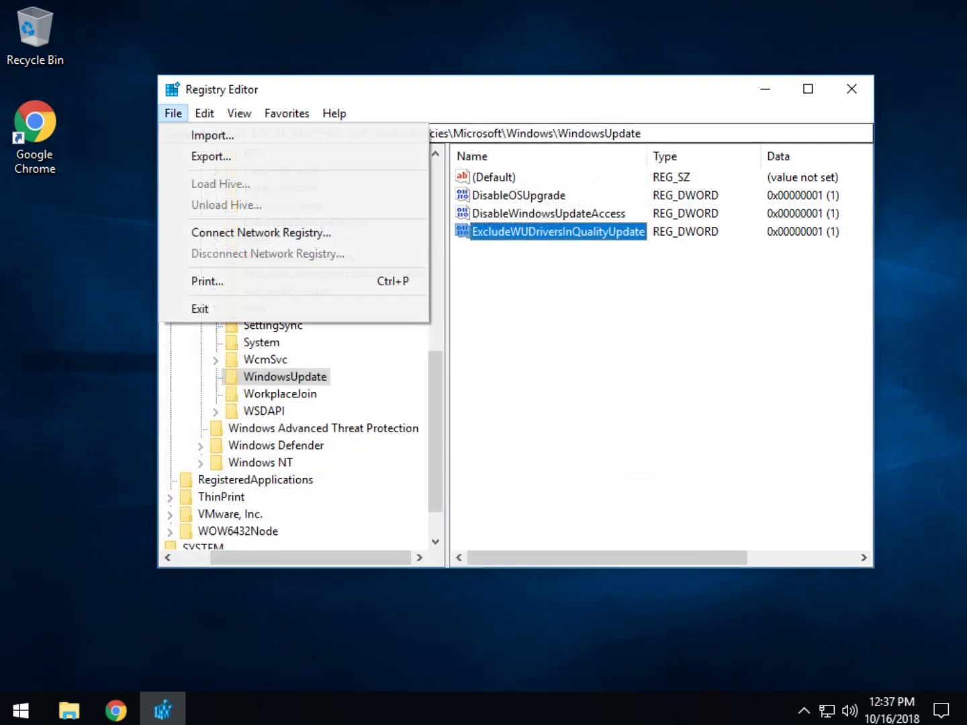
key(Down)
key(Down)
key(Return)
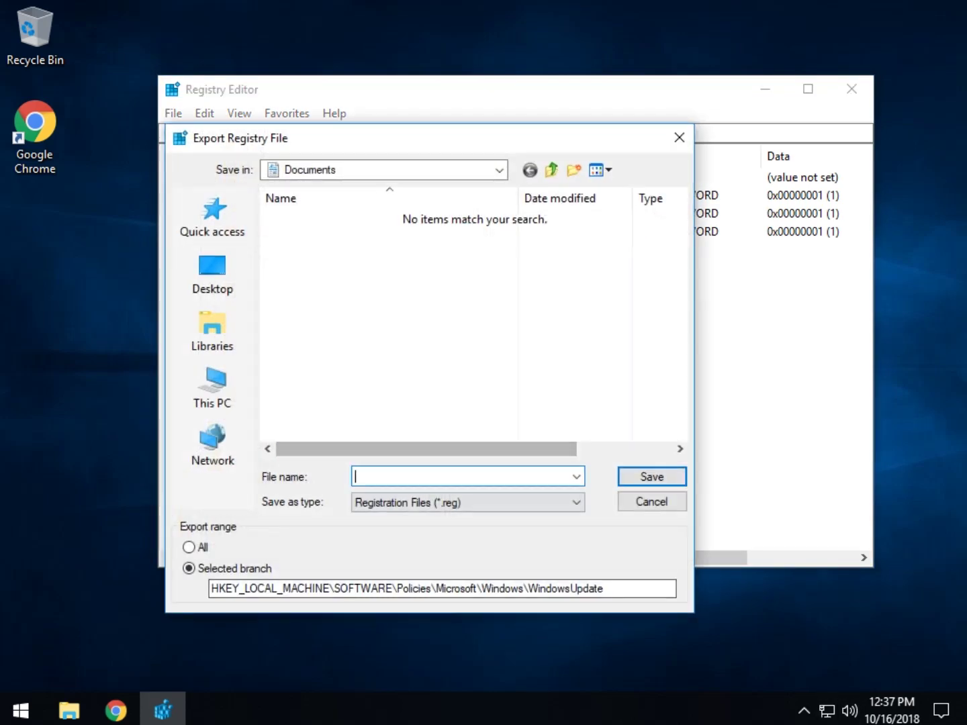
click(650, 502)
key(alt+f)
key(Down)
key(Down)
key(Return)
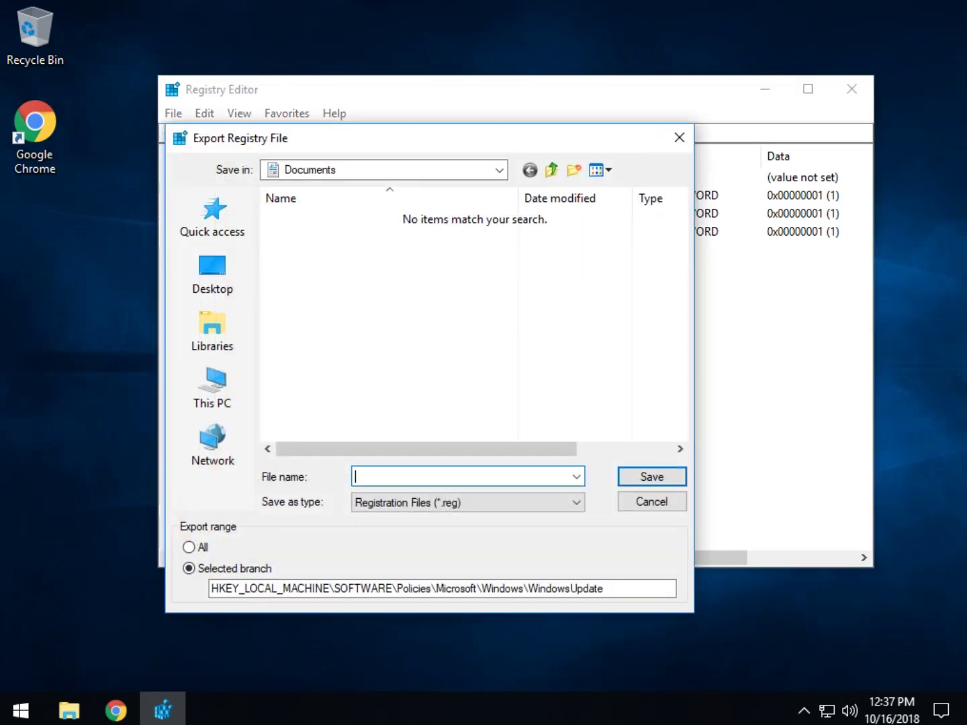
click(679, 137)
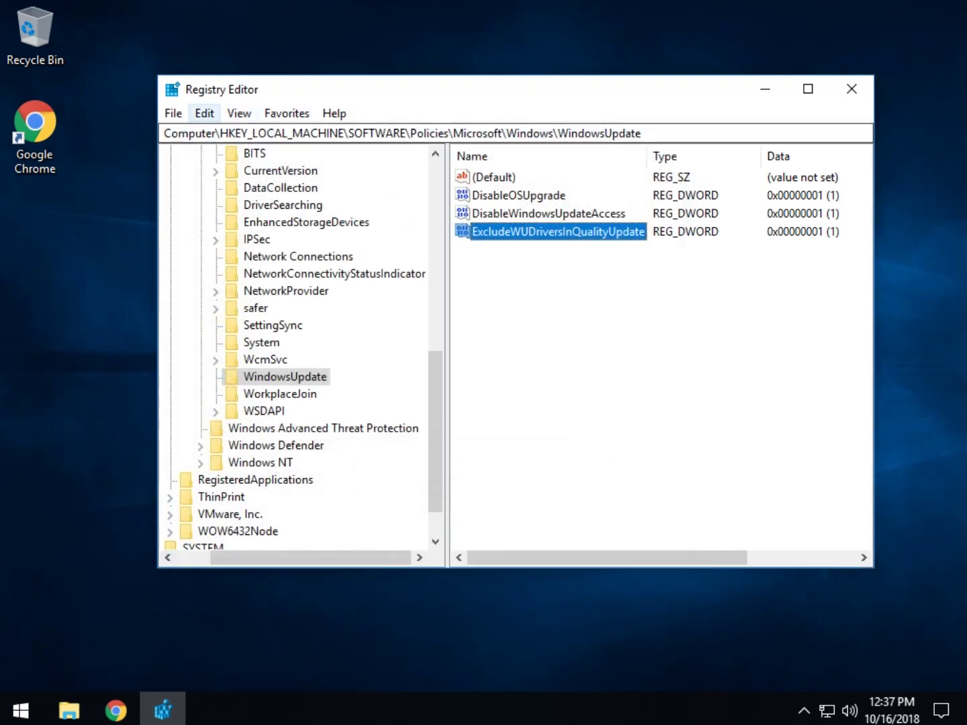
click(173, 114)
key(Down)
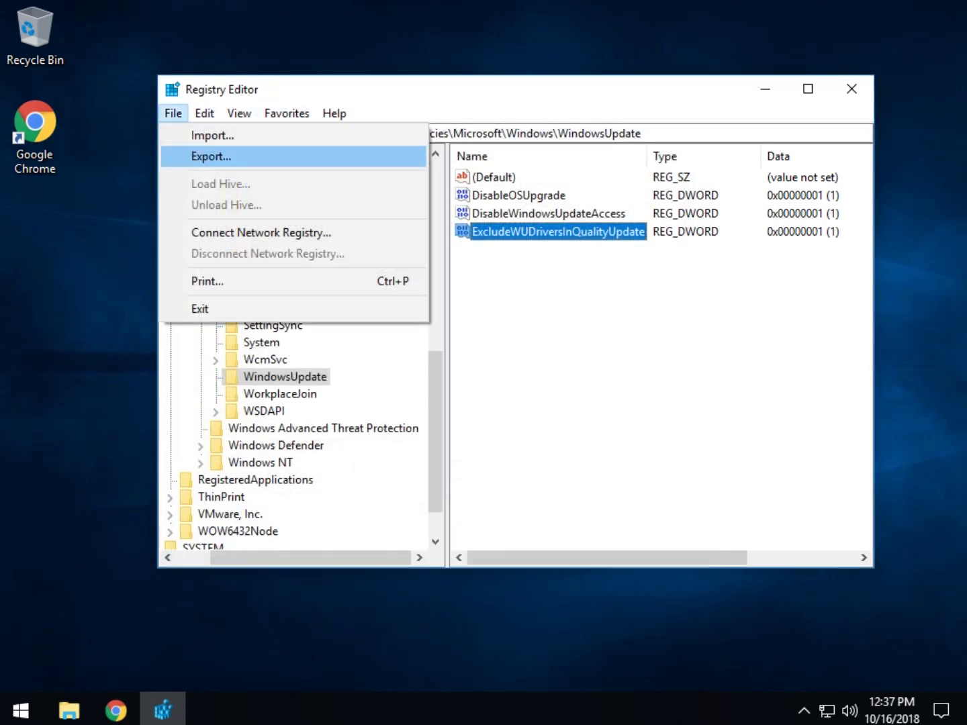
key(Return)
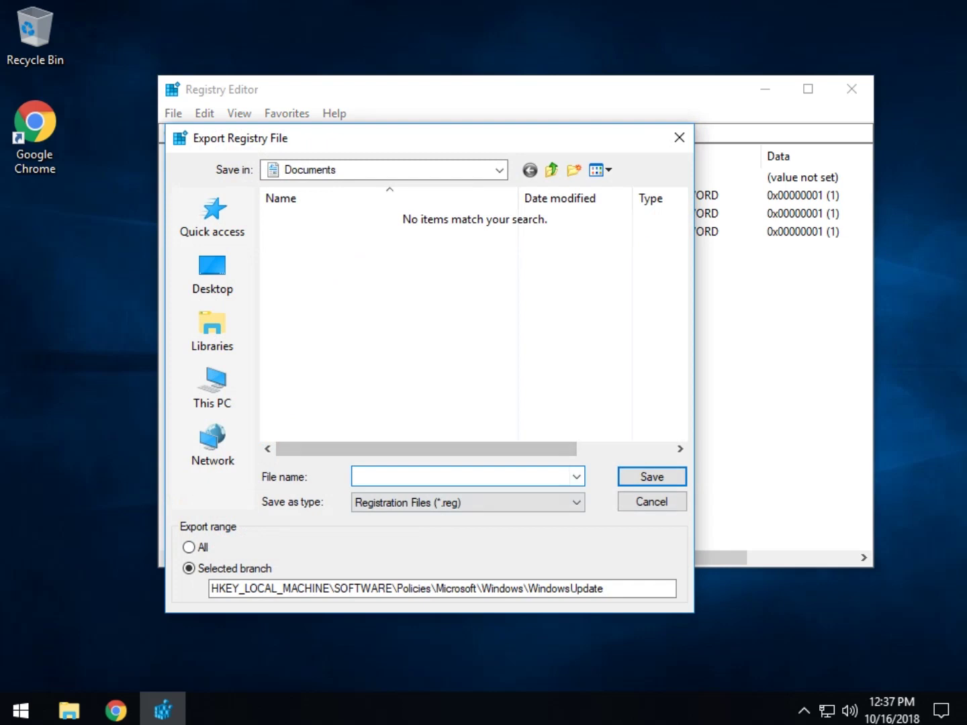
key(Escape)
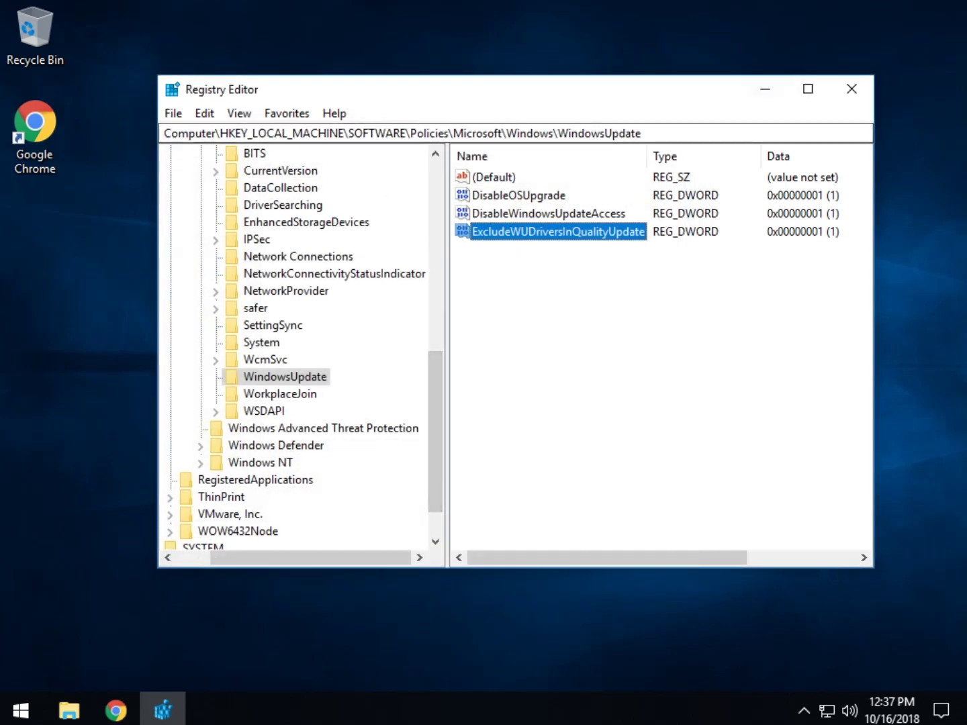
Step: Close the Registry Editor and return to the desktop
click(917, 129)
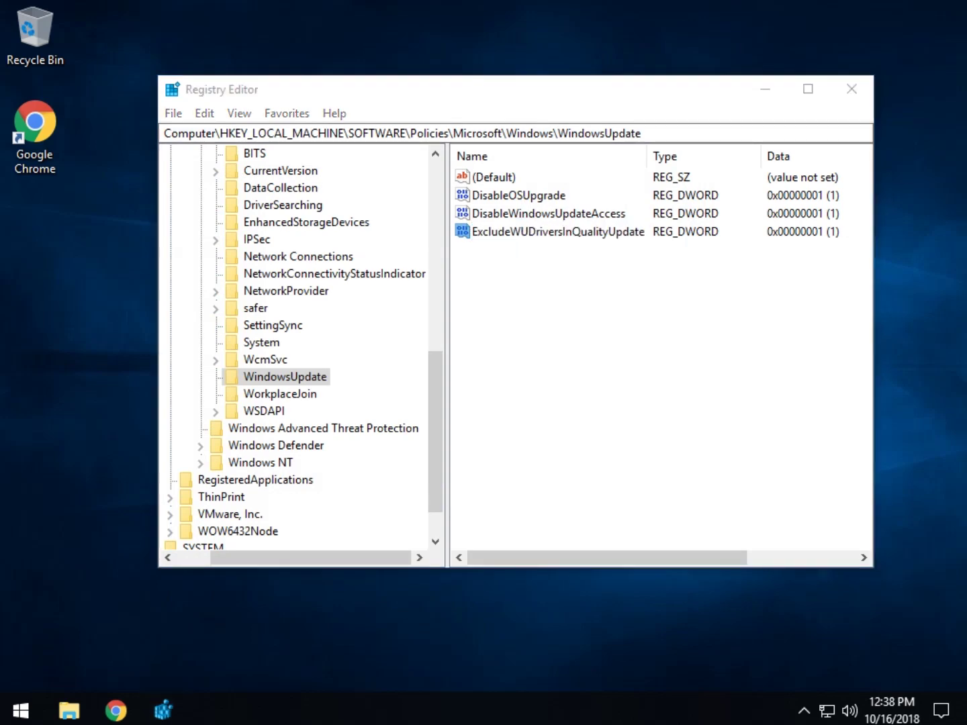
click(851, 89)
key(alt+F4)
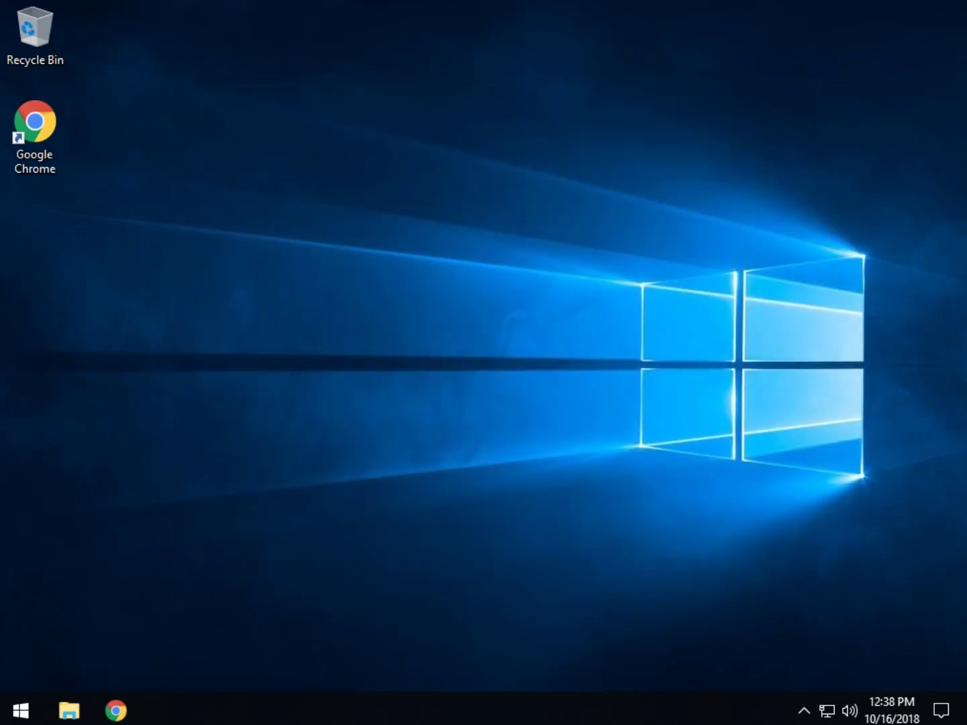